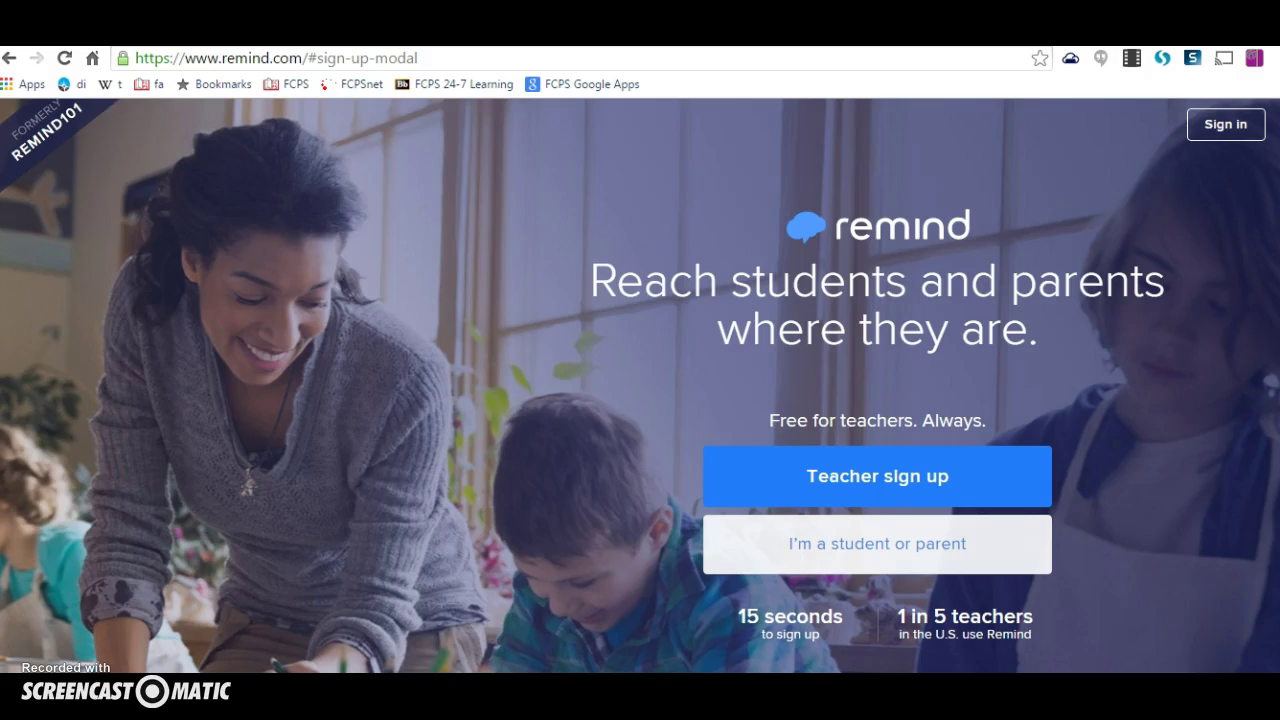
drag(449, 60, 312, 58)
key(BackSpace)
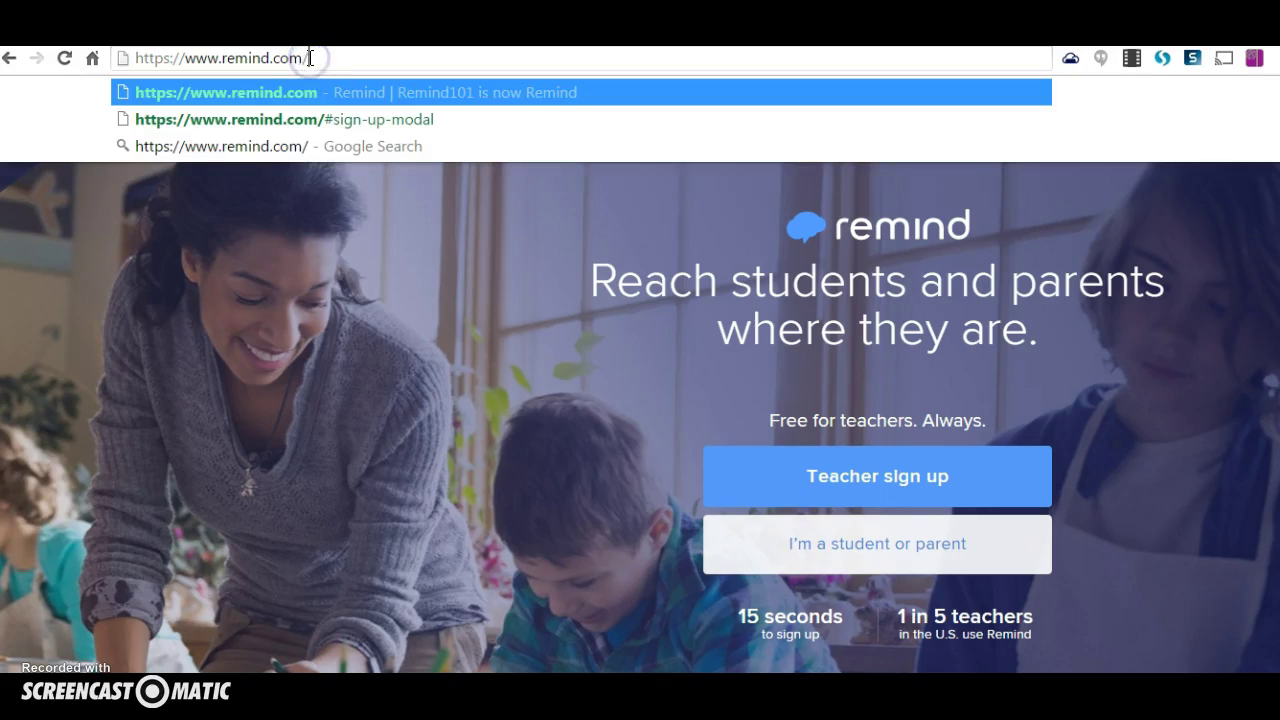
key(Return)
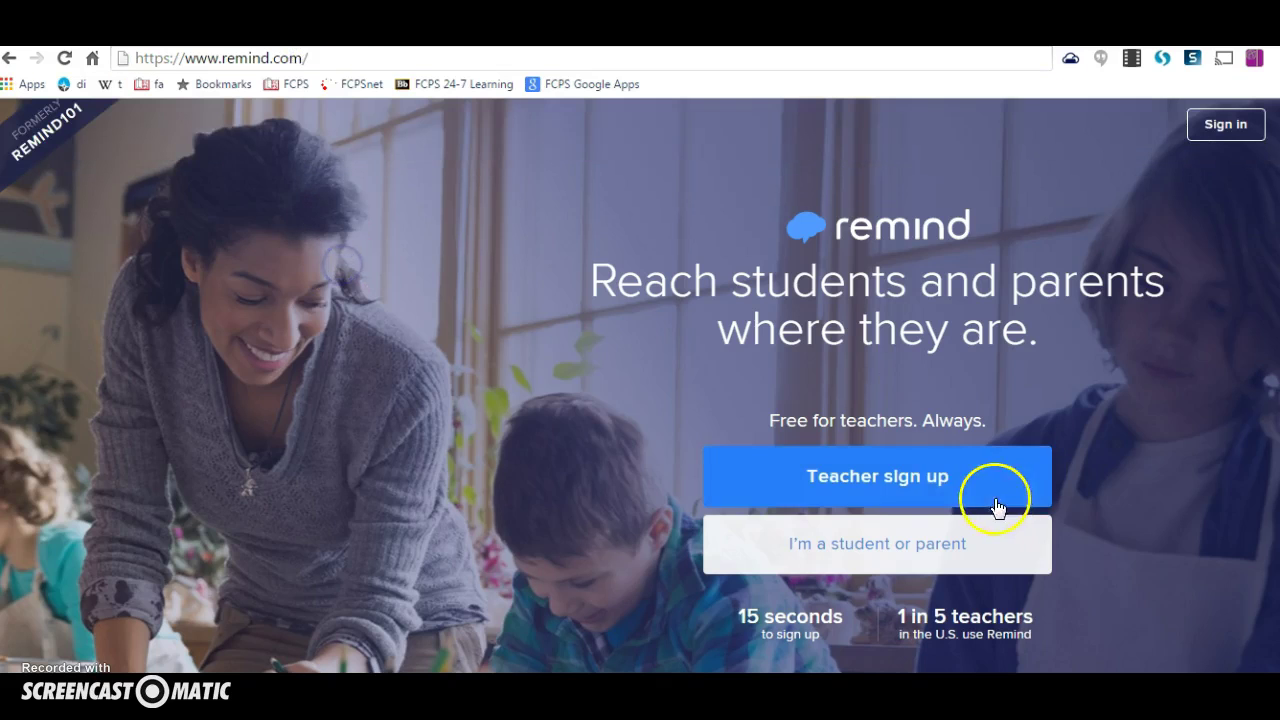
click(954, 472)
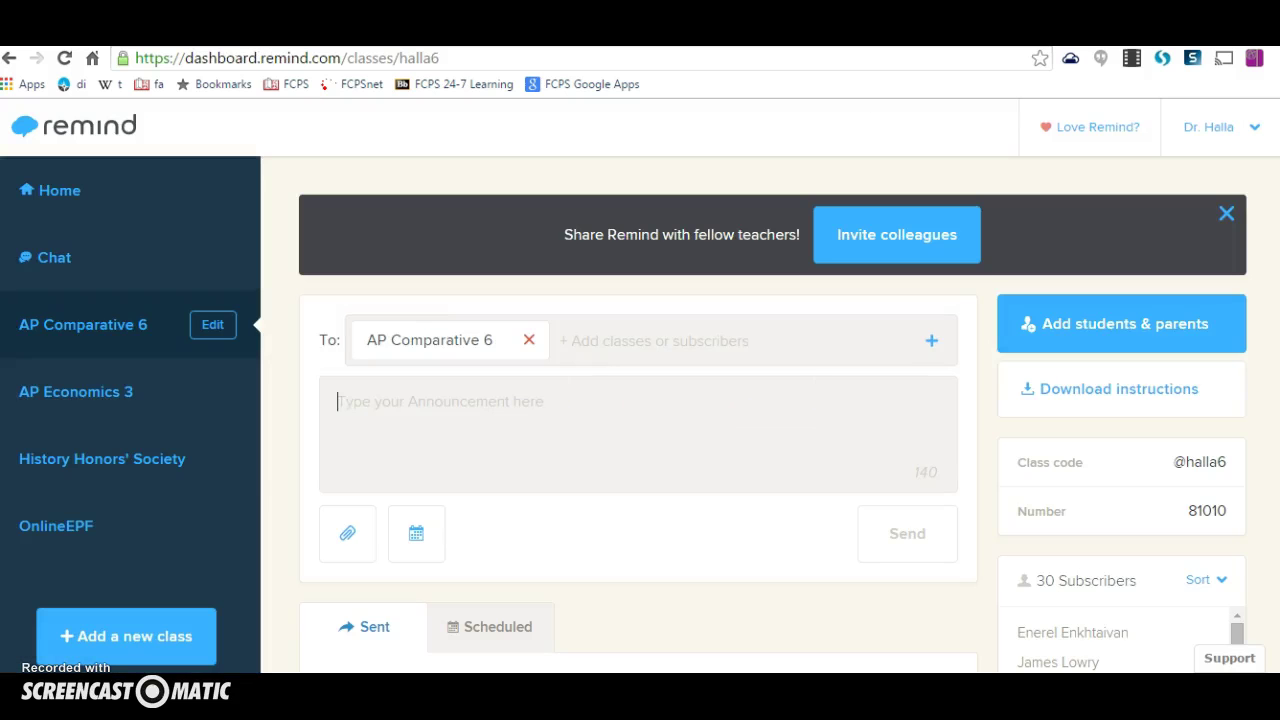
View the form for adding a new class and close it without adding one
click(163, 640)
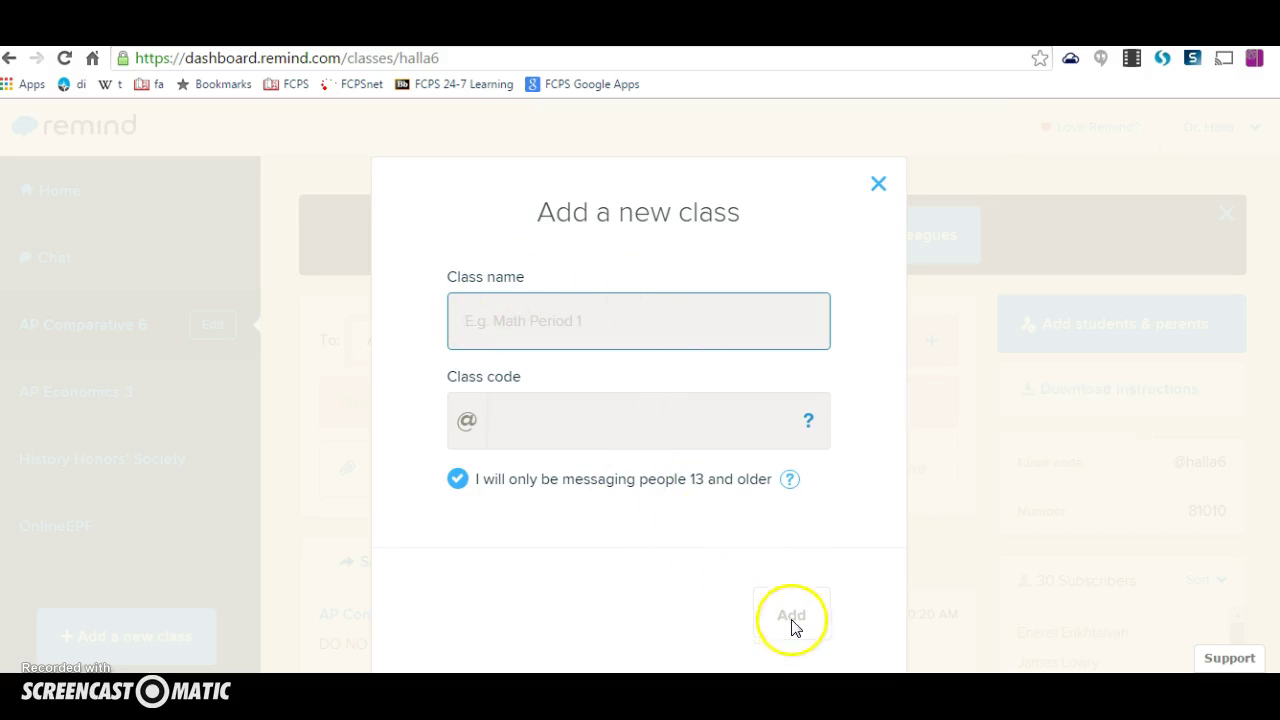
click(878, 185)
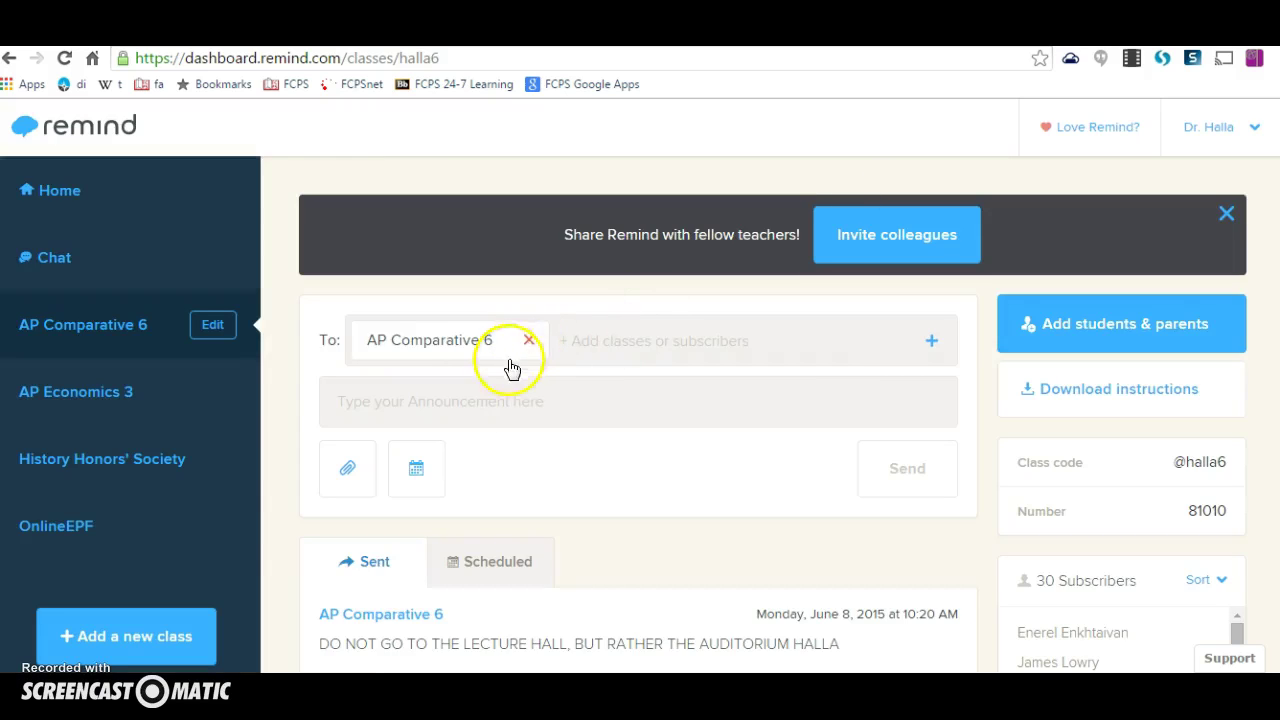
Begin an announcement for AP Comparative 6 and look at the files available to attach, leaving the file picker without choosing one
click(459, 405)
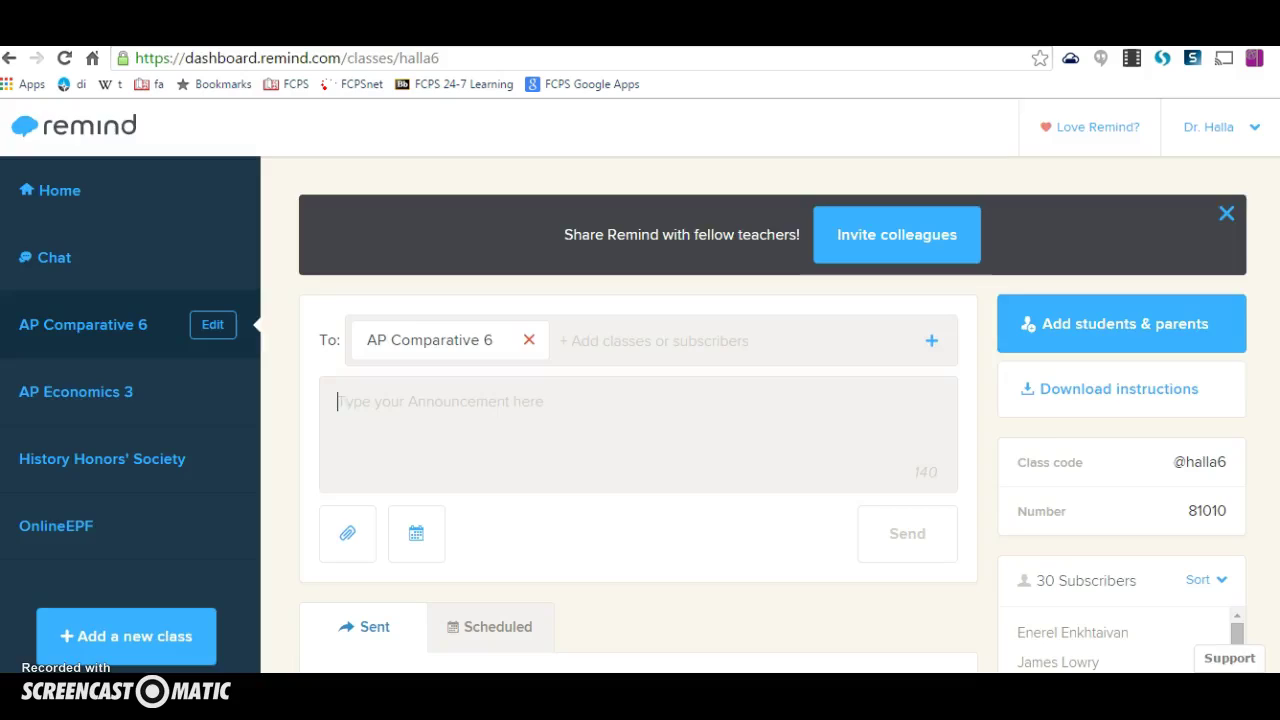
text(tinyurl.com)
key(Return)
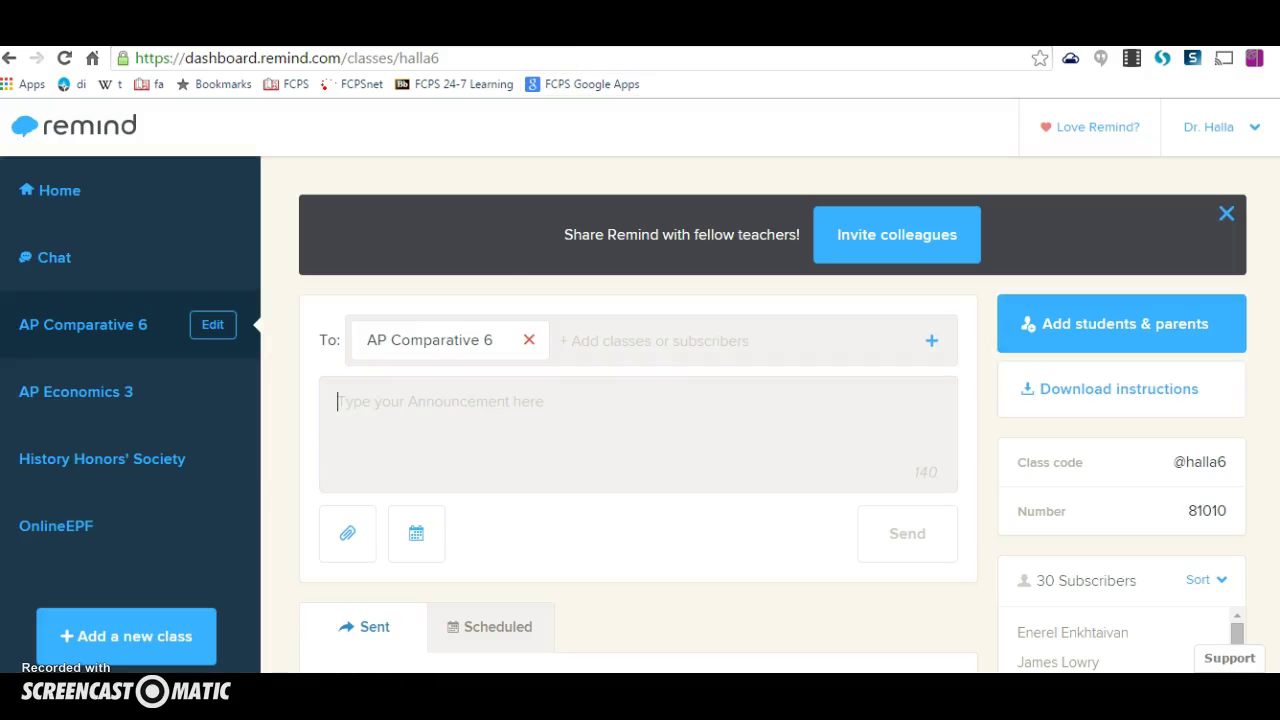
click(343, 536)
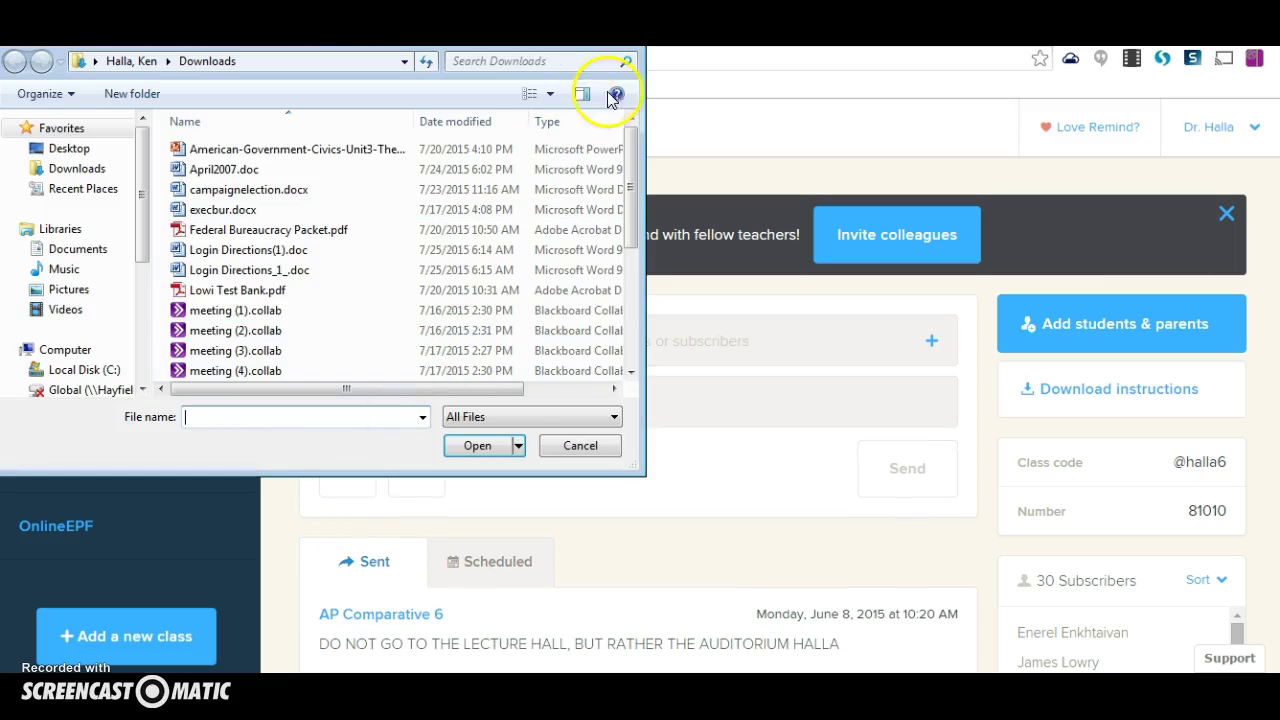
click(620, 62)
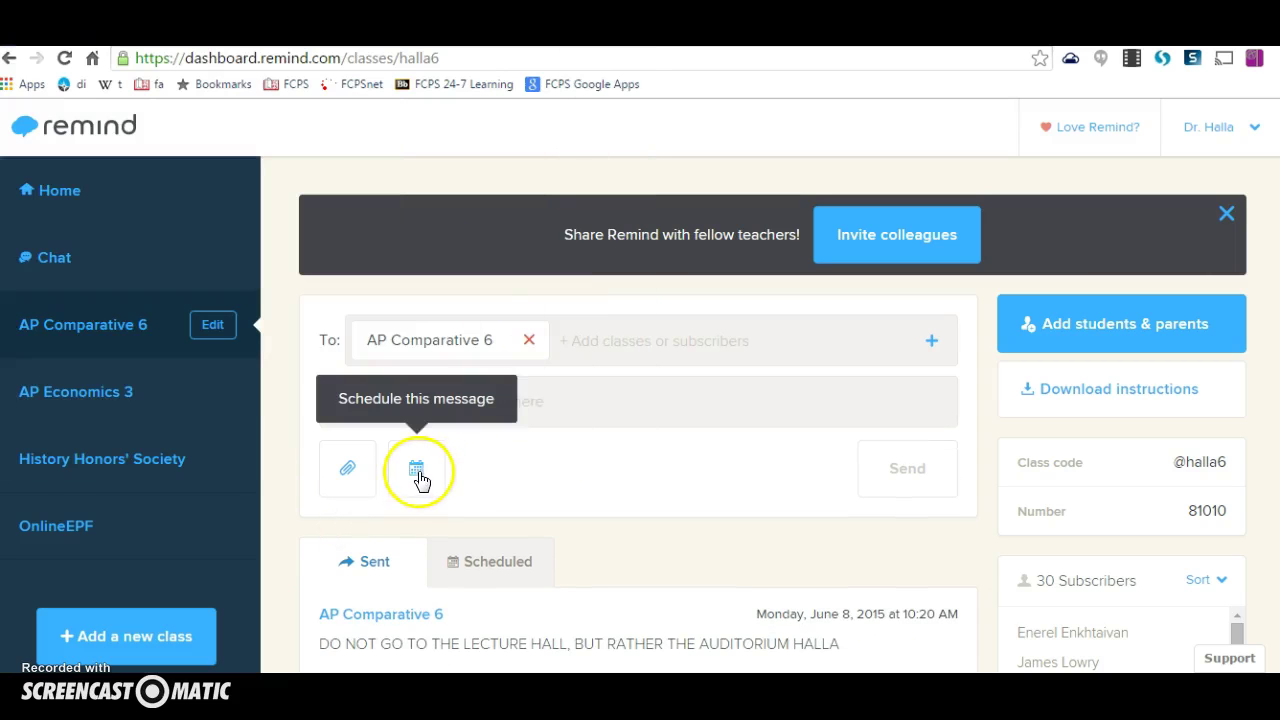
Look at the date and time choices for scheduling the AP Comparative 6 announcement and cancel the scheduling
click(417, 474)
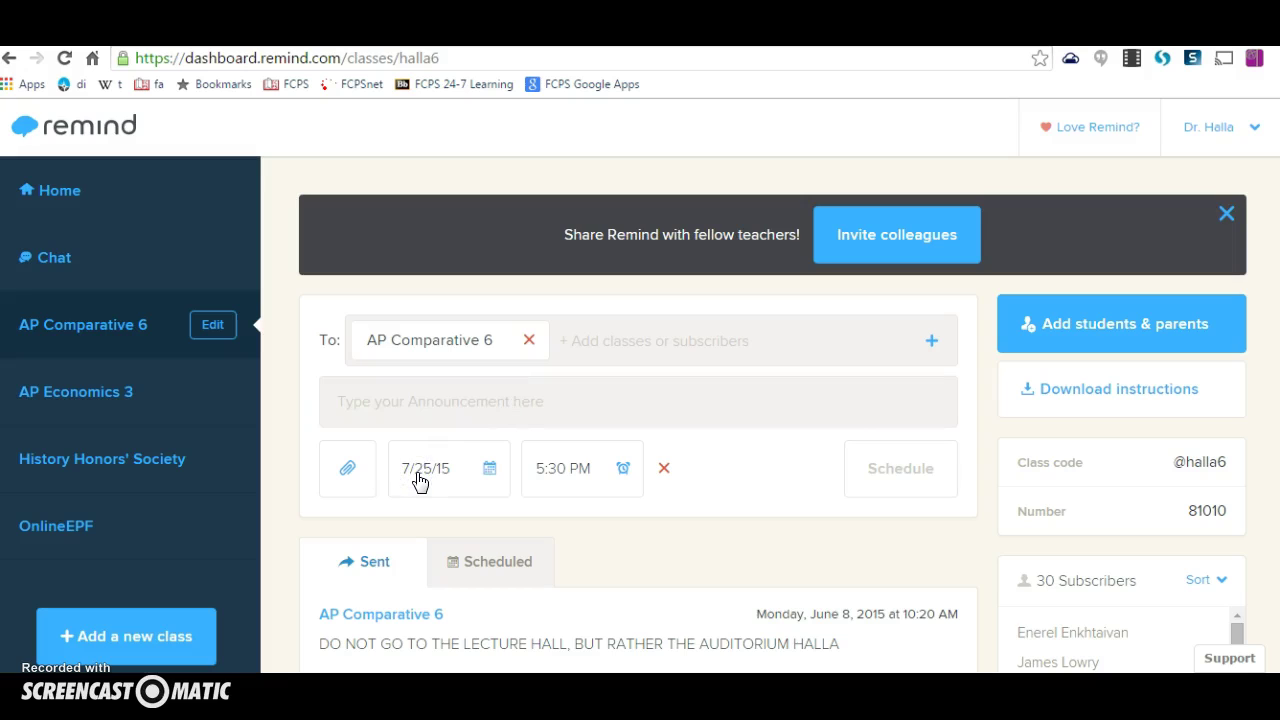
click(418, 476)
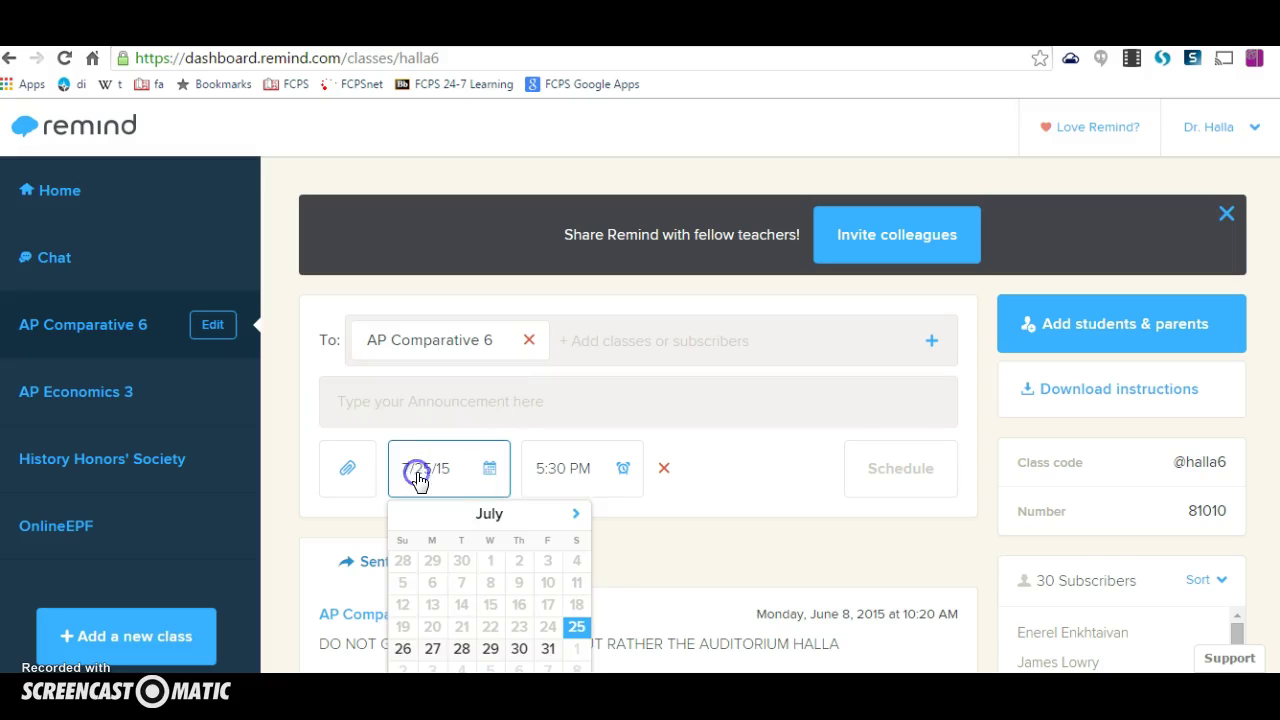
click(578, 516)
click(571, 482)
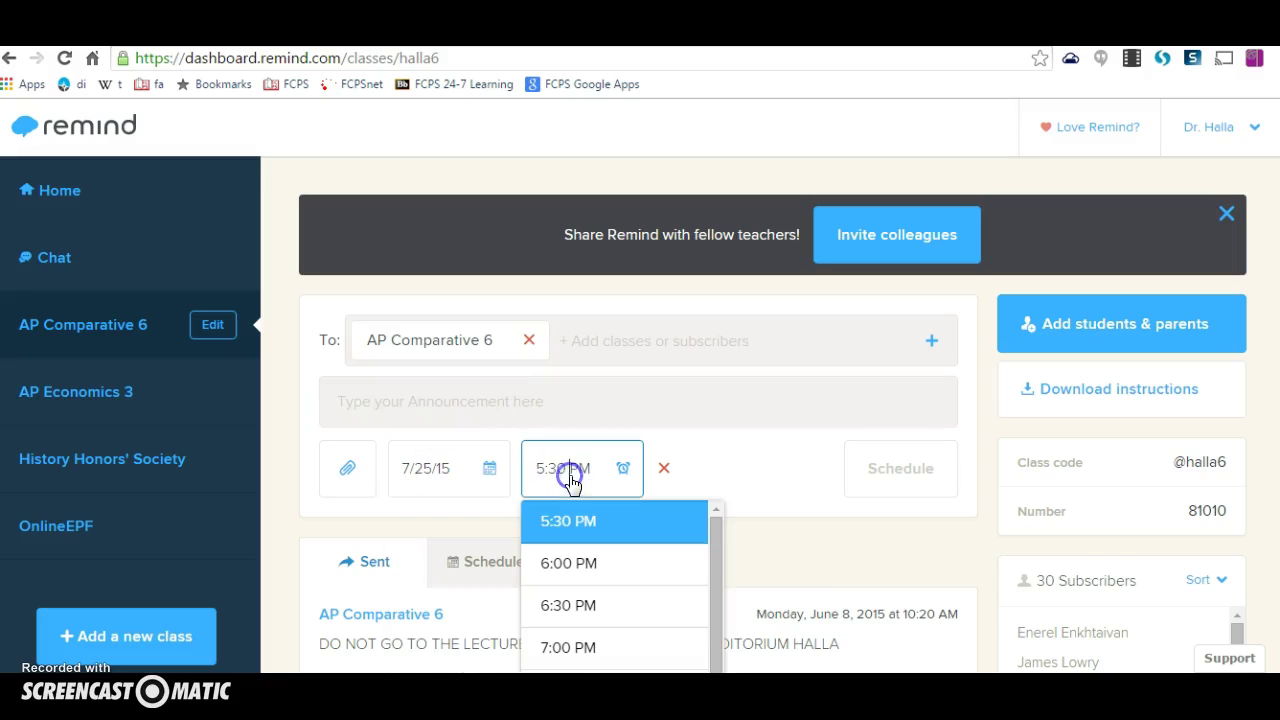
click(665, 470)
Open the OnlineEPF class and examine its previously sent messages
click(70, 521)
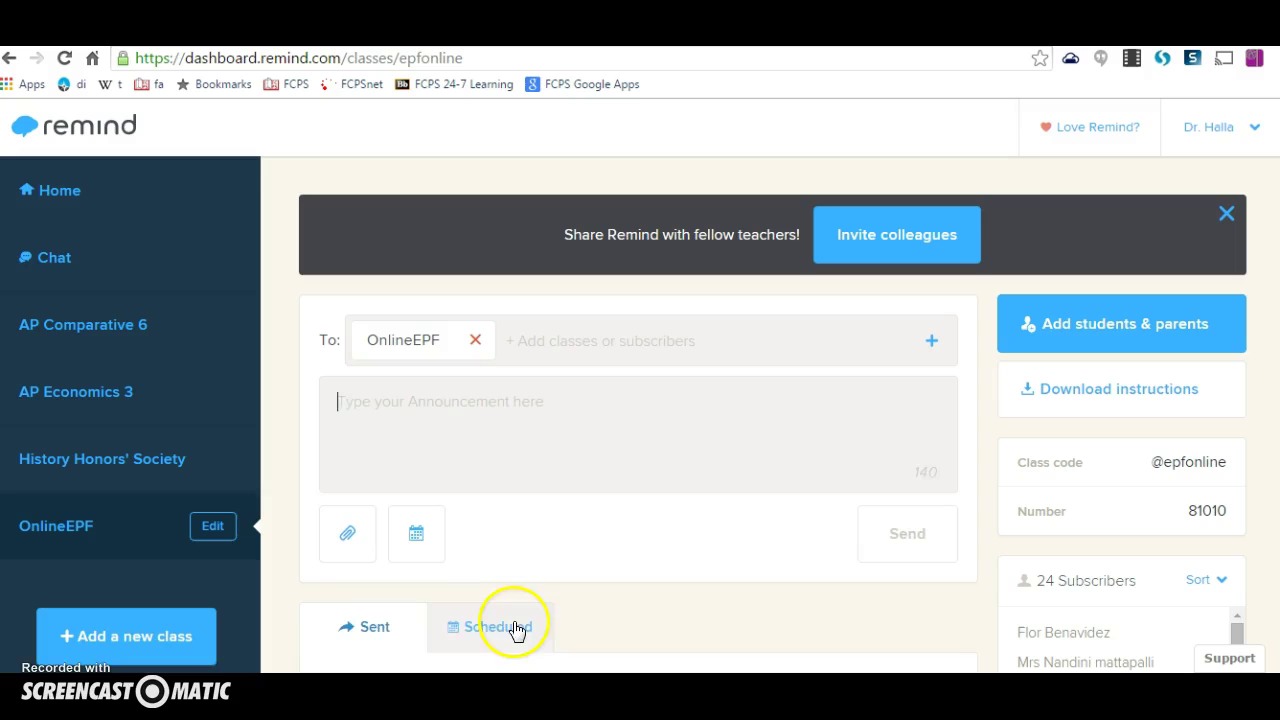
scroll(686, 569, down, 1)
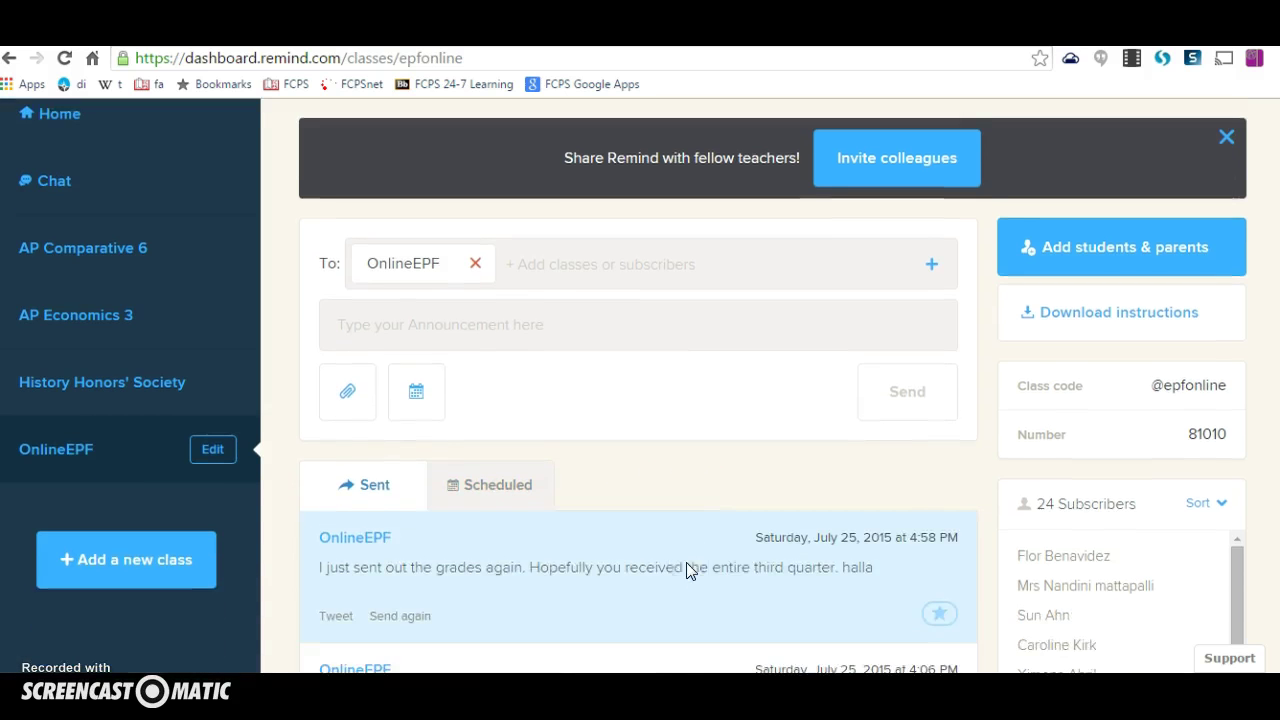
scroll(686, 566, down, 2)
scroll(686, 566, up, 2)
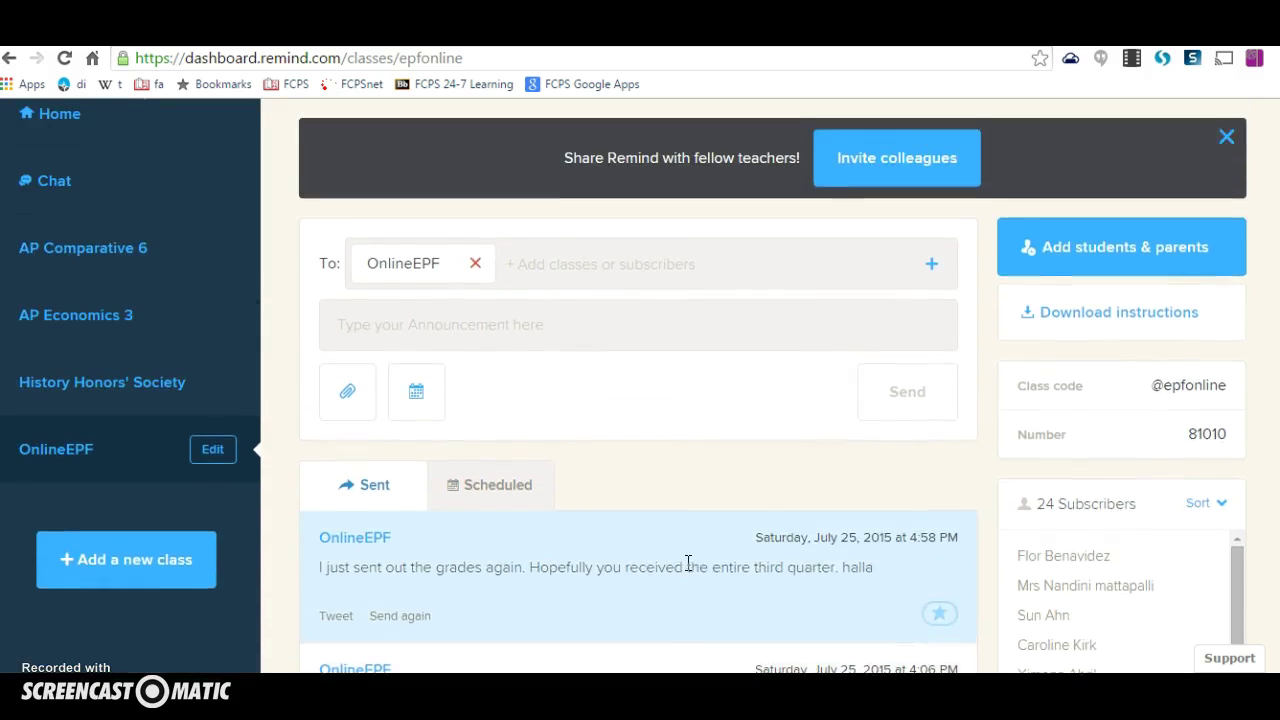
scroll(686, 562, up, 1)
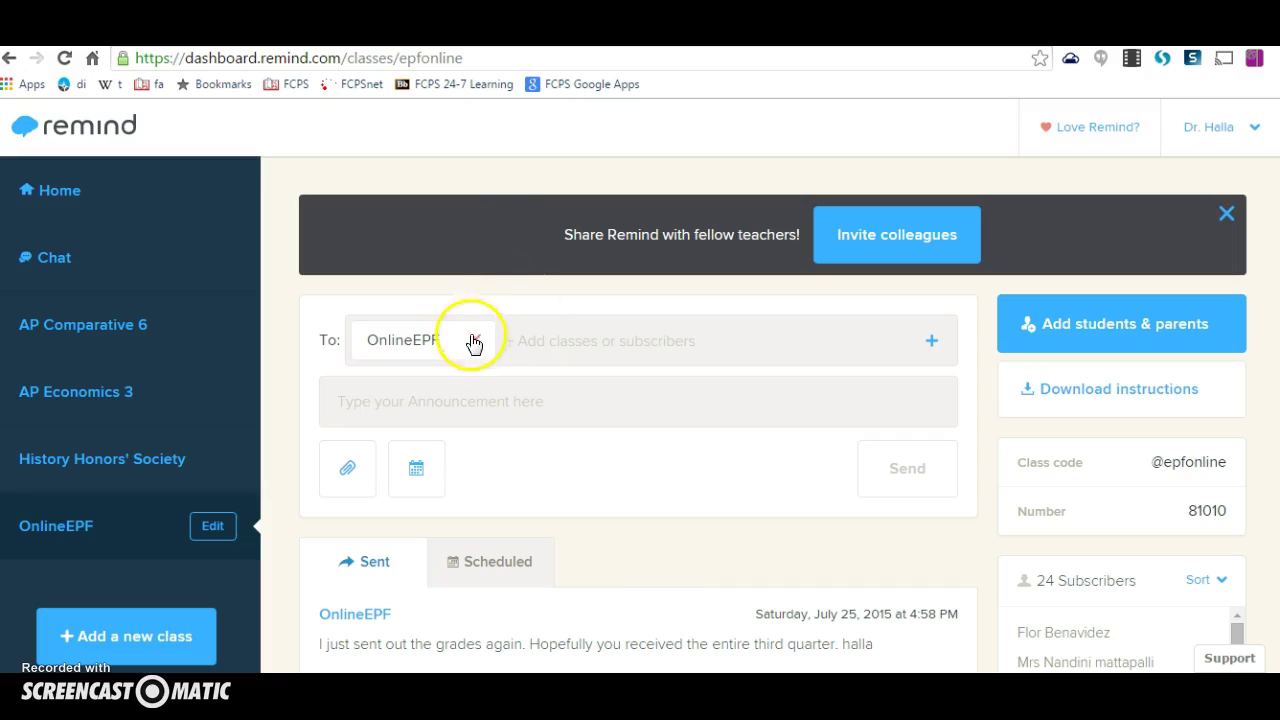
Search the recipients for "ap" and add the AP Economics 3 class to the OnlineEPF announcement
click(537, 340)
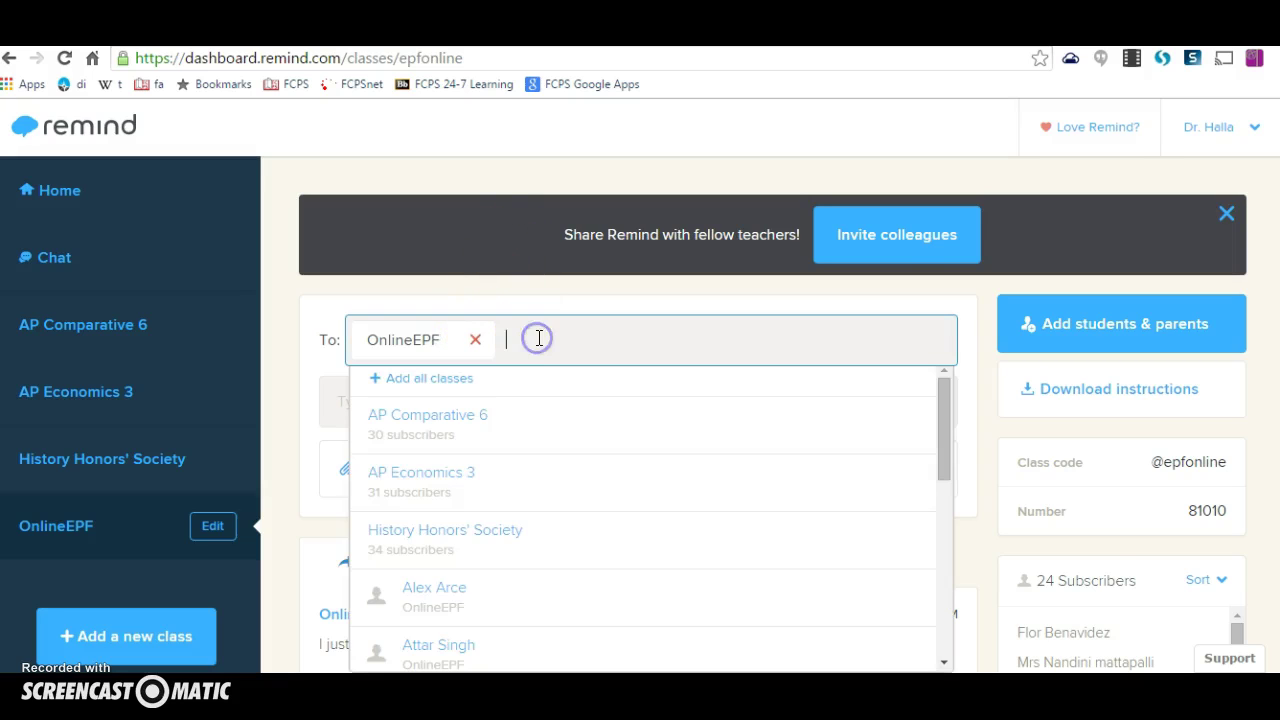
click(538, 338)
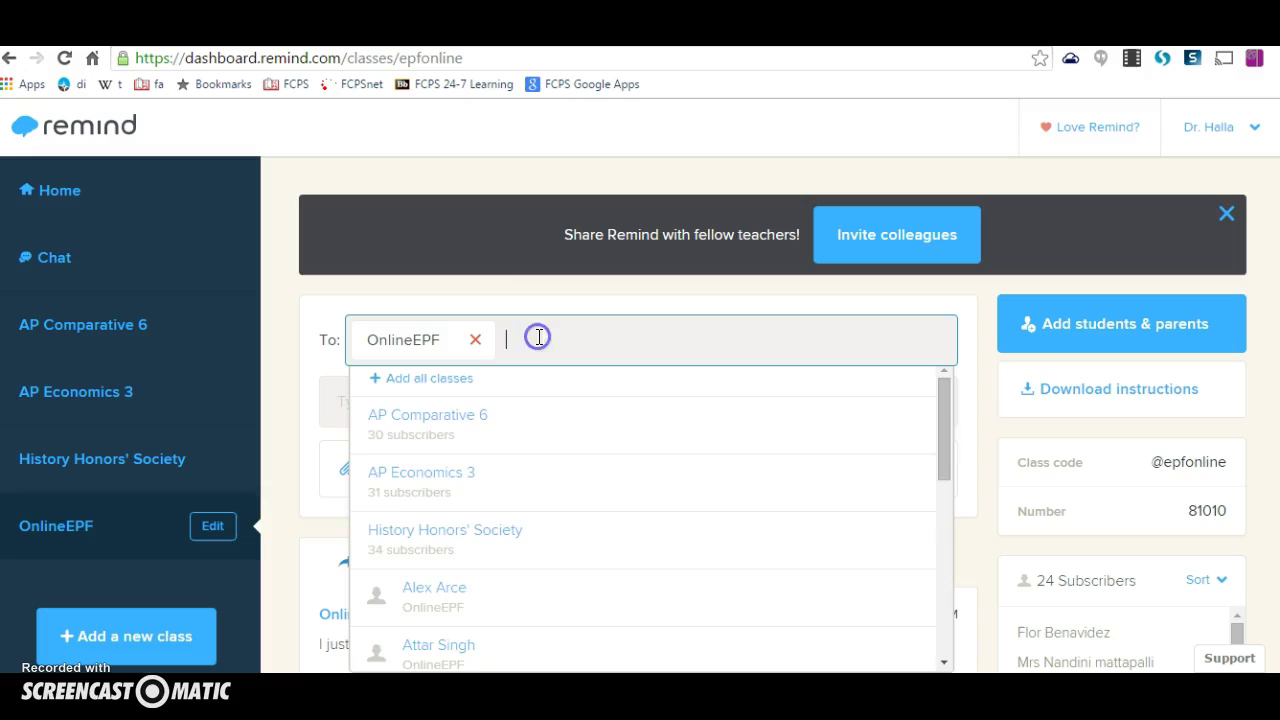
text(ap)
click(515, 345)
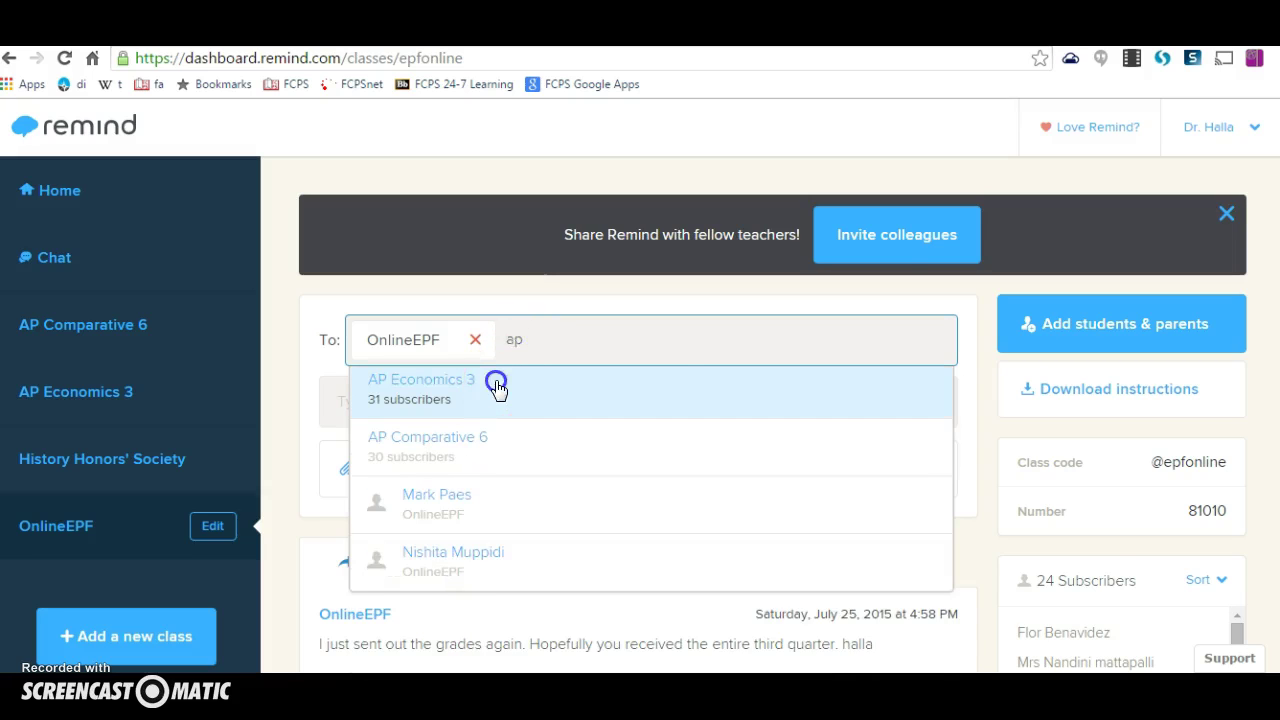
click(497, 380)
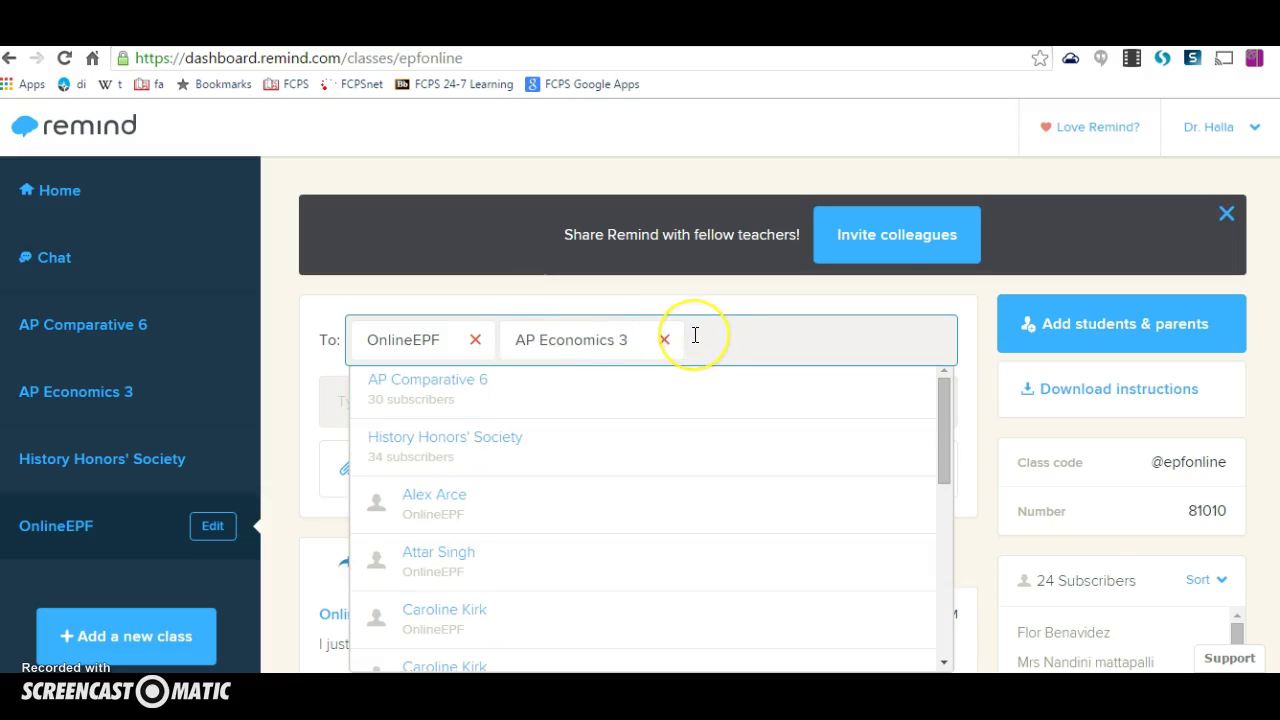
Clear the unfinished recipient search and remove both AP Economics 3 and OnlineEPF from the announcement's recipients
text(a)
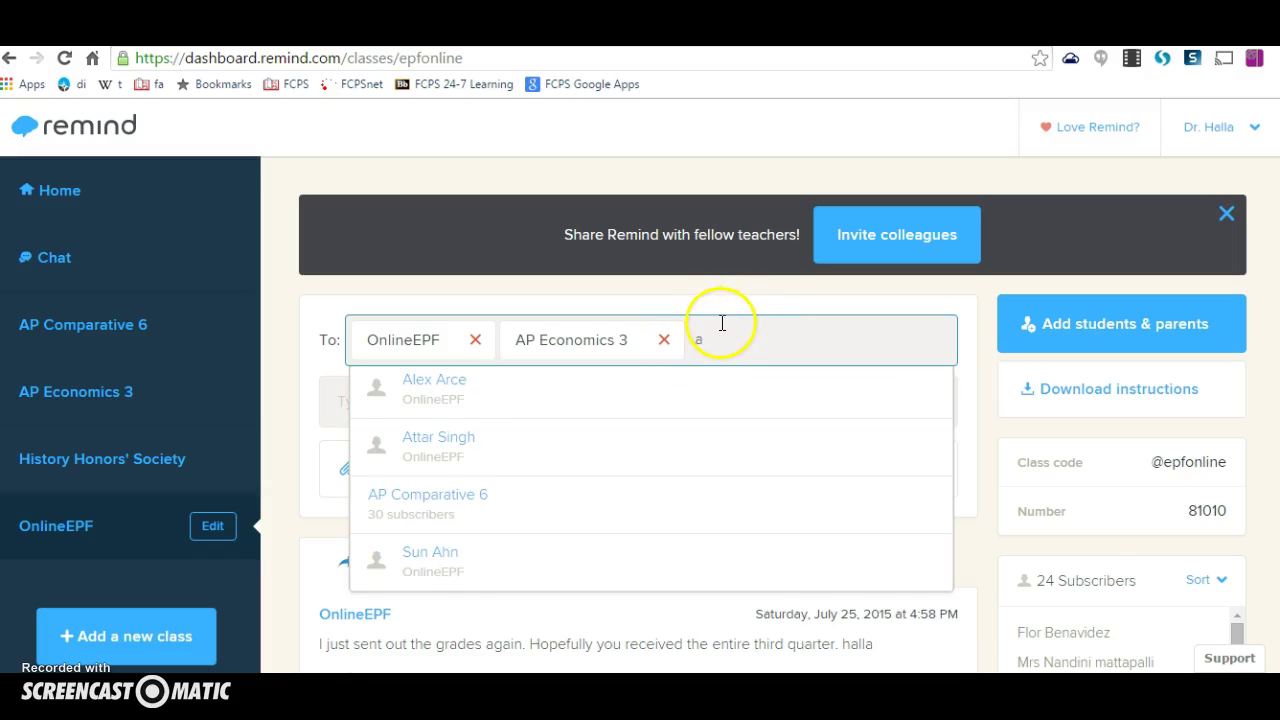
key(BackSpace)
click(663, 339)
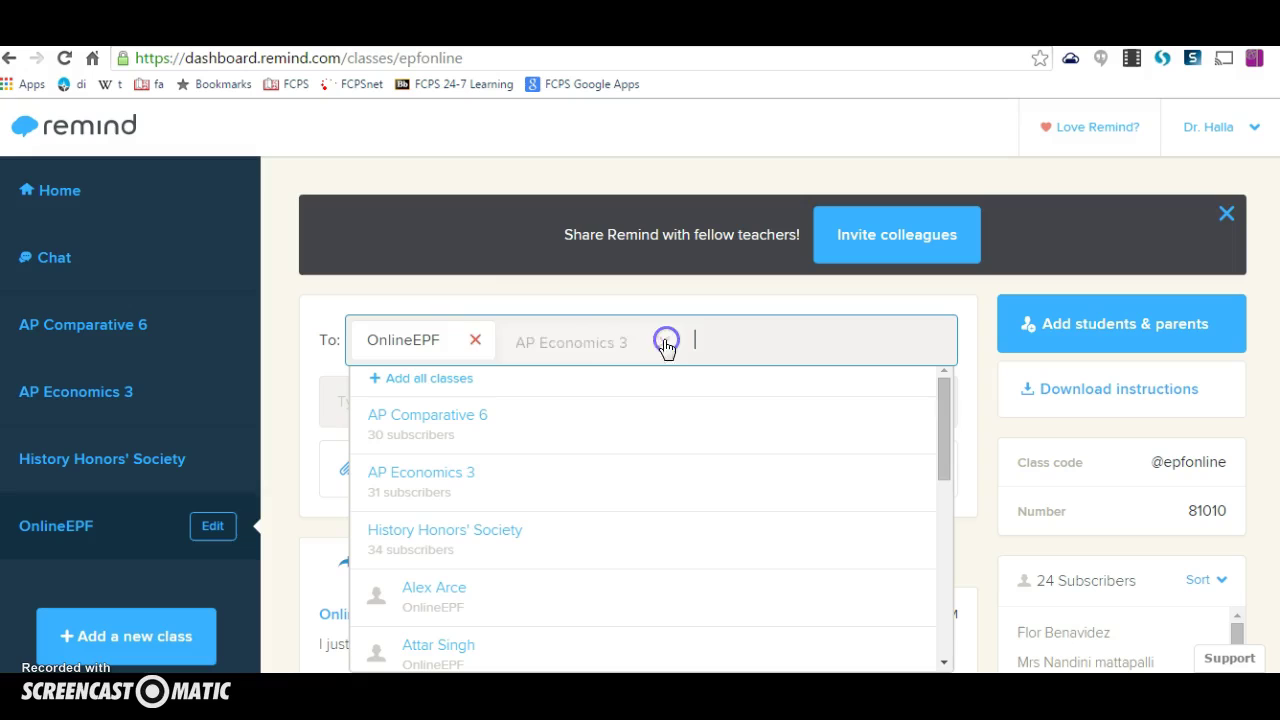
click(478, 340)
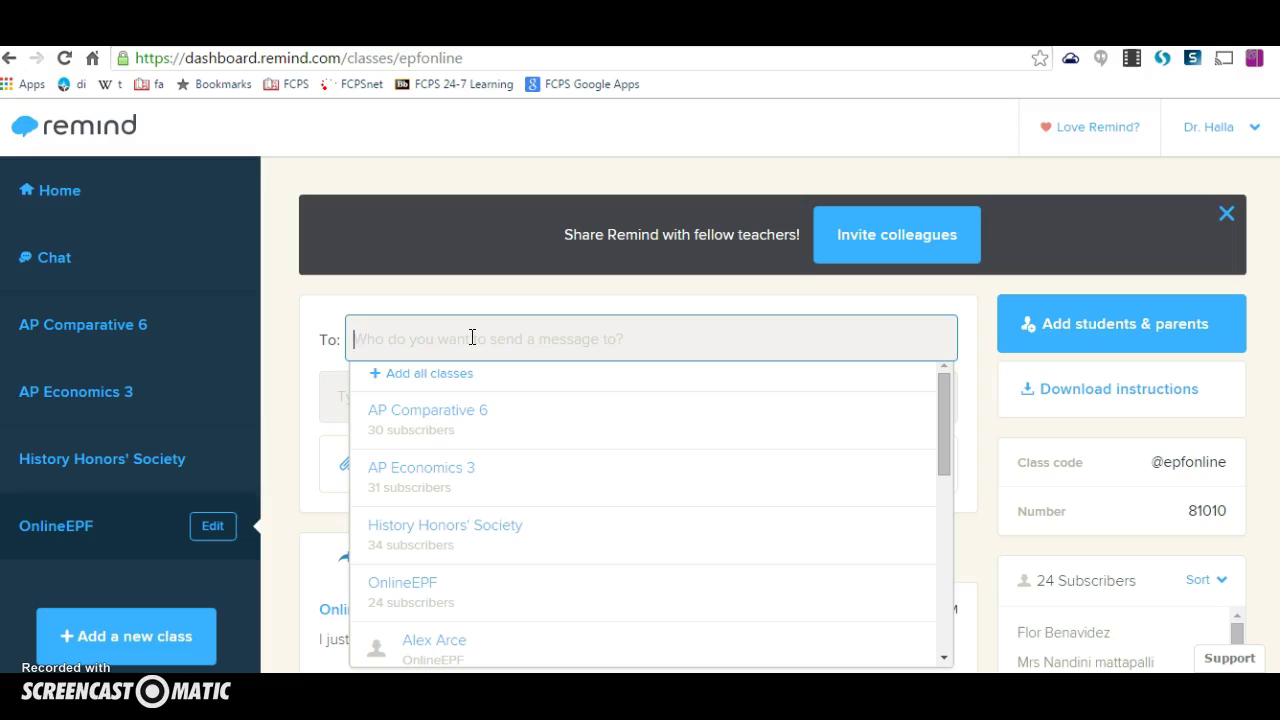
Open the Chat area and examine its settings for office hours and which classes can start chats, leaving them as they are
click(136, 268)
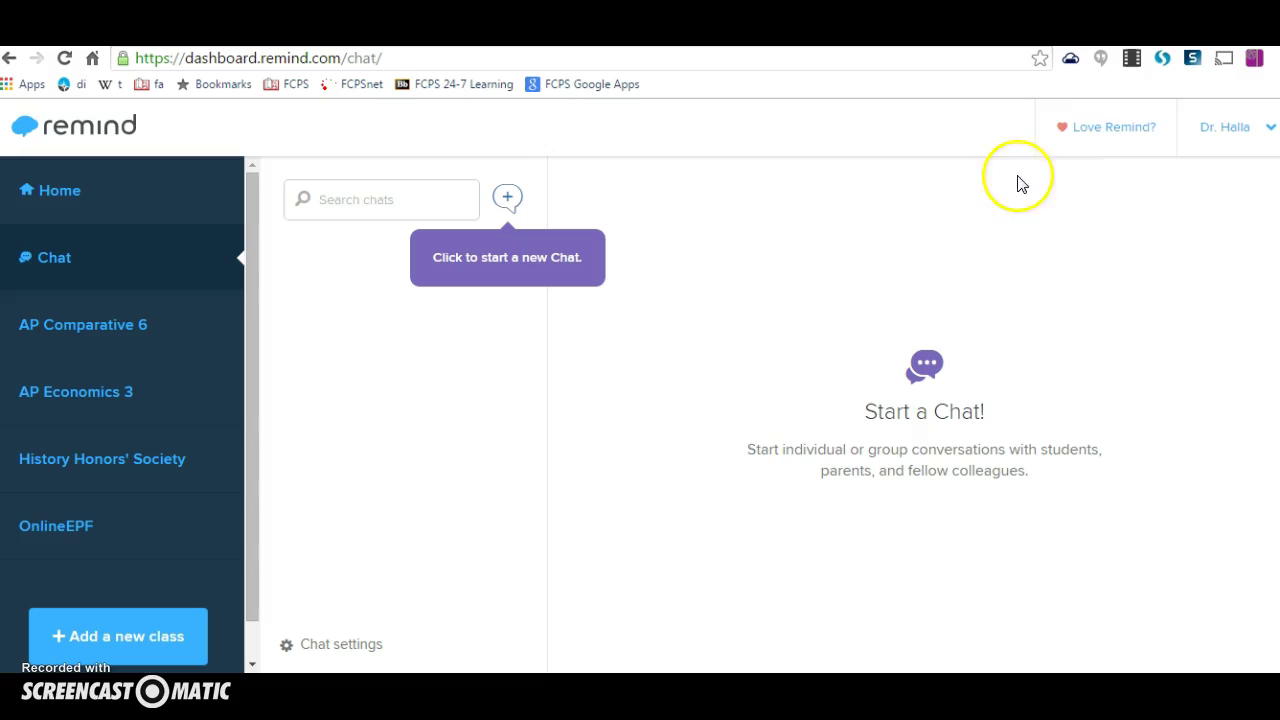
click(330, 645)
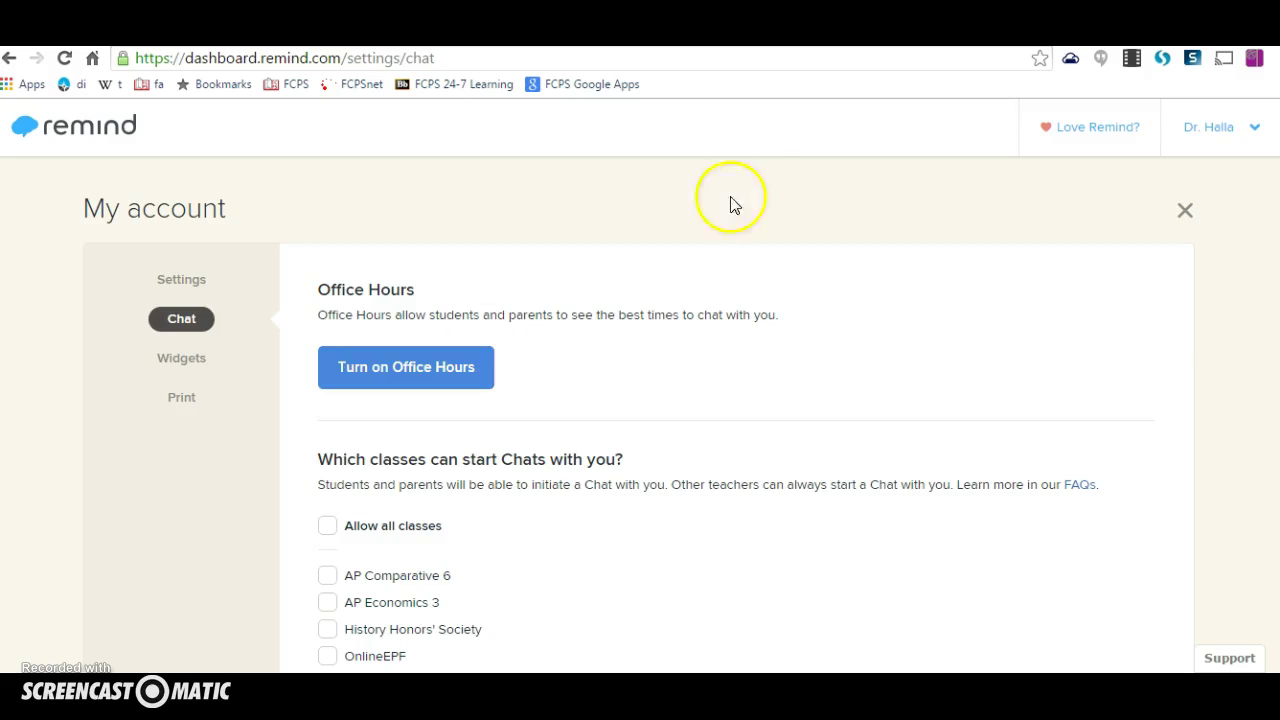
click(1185, 212)
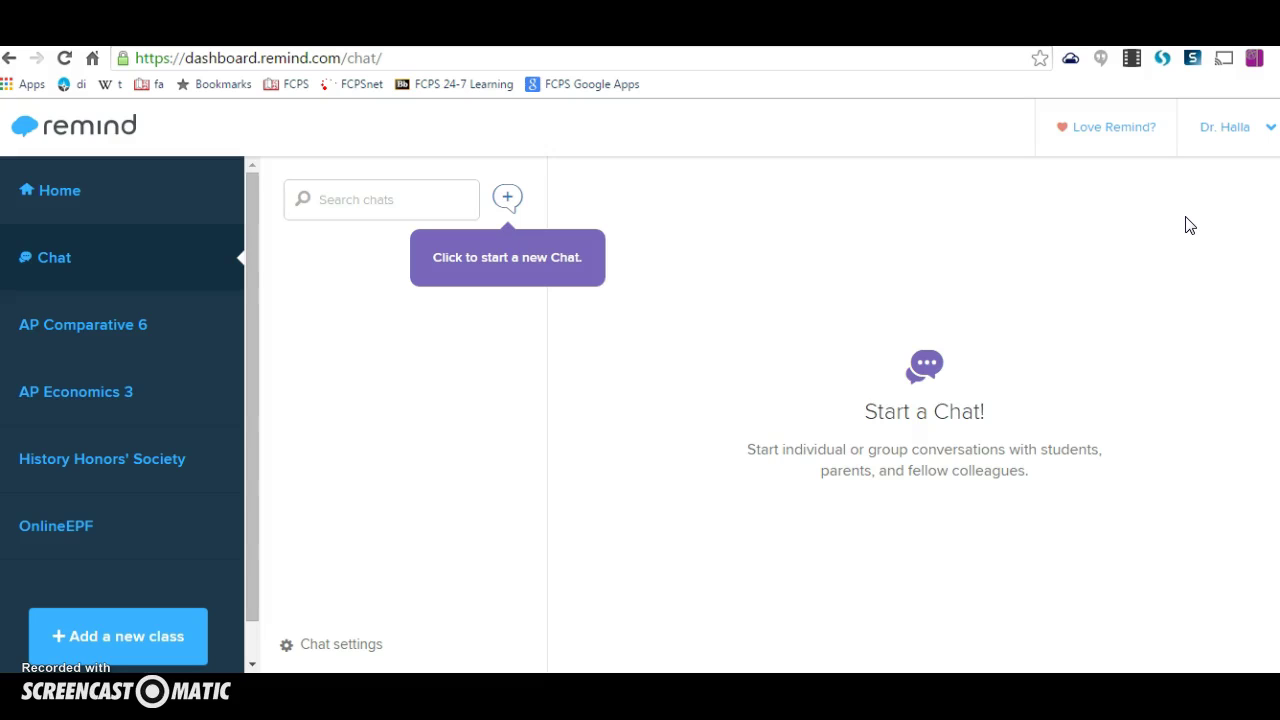
Examine the account's widget embed codes and the Remind feed embedded in the Blackboard course announcements, and close the account page
click(1240, 125)
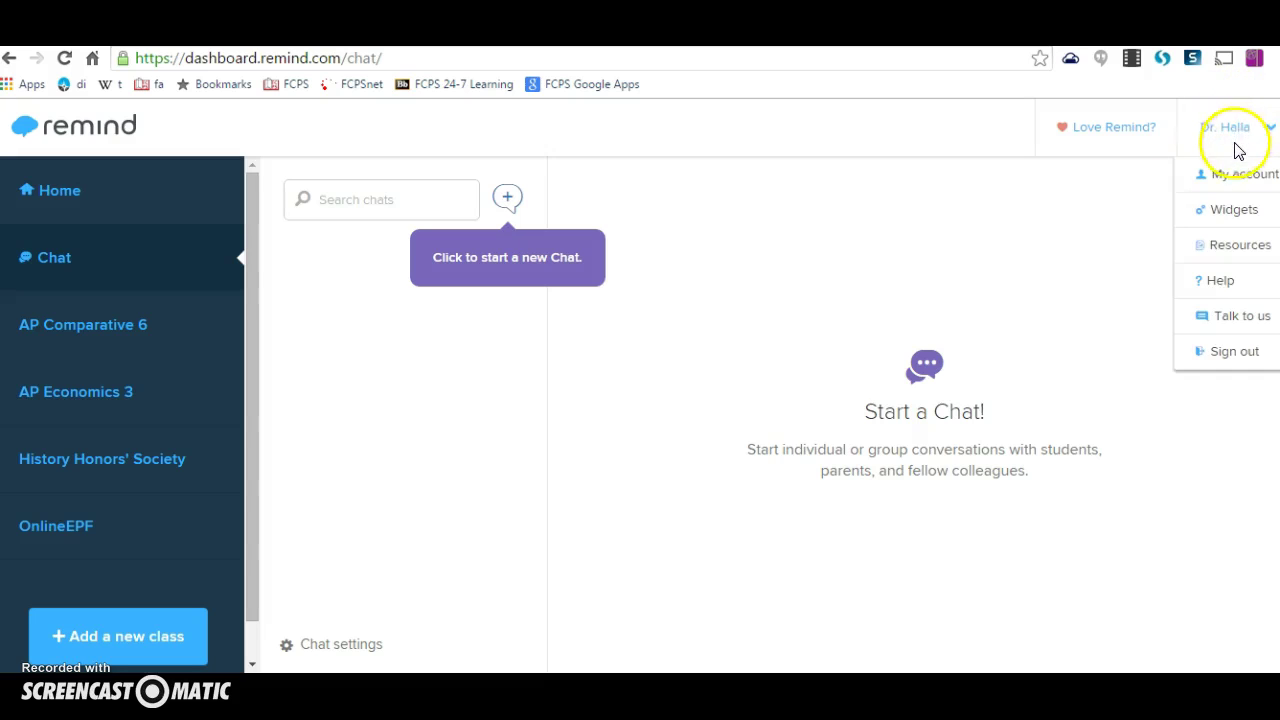
click(1222, 212)
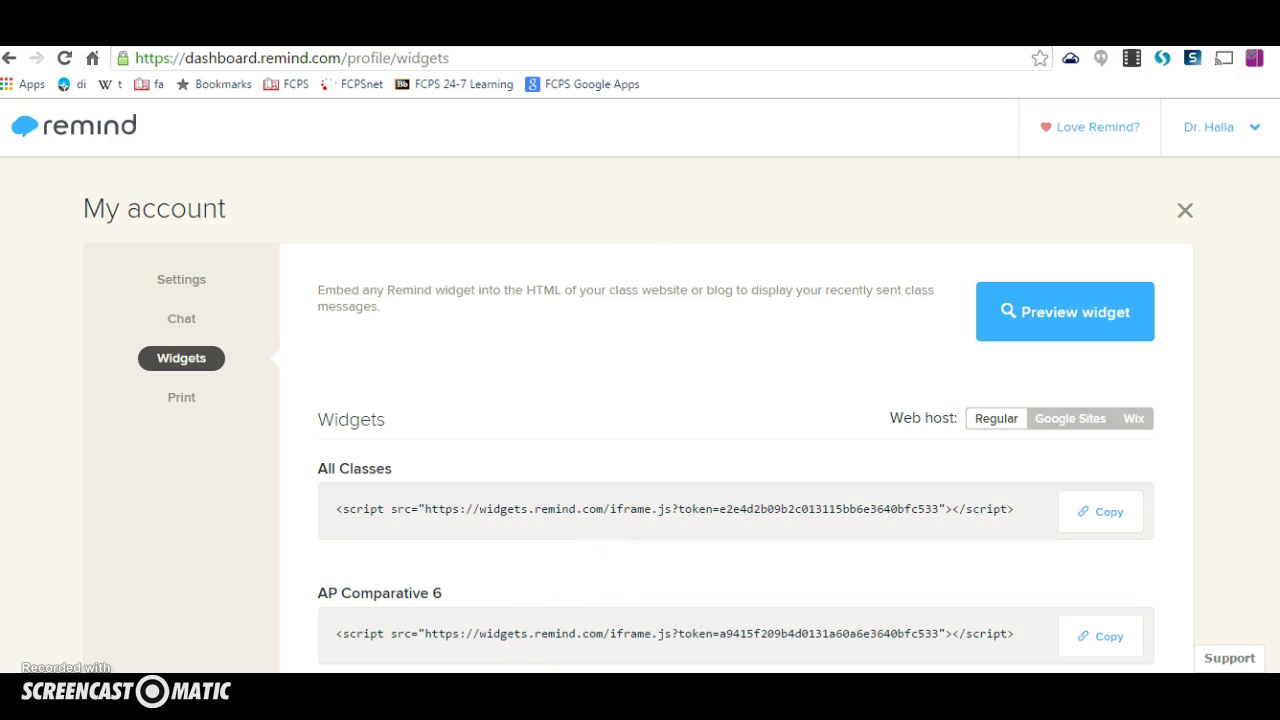
click(529, 48)
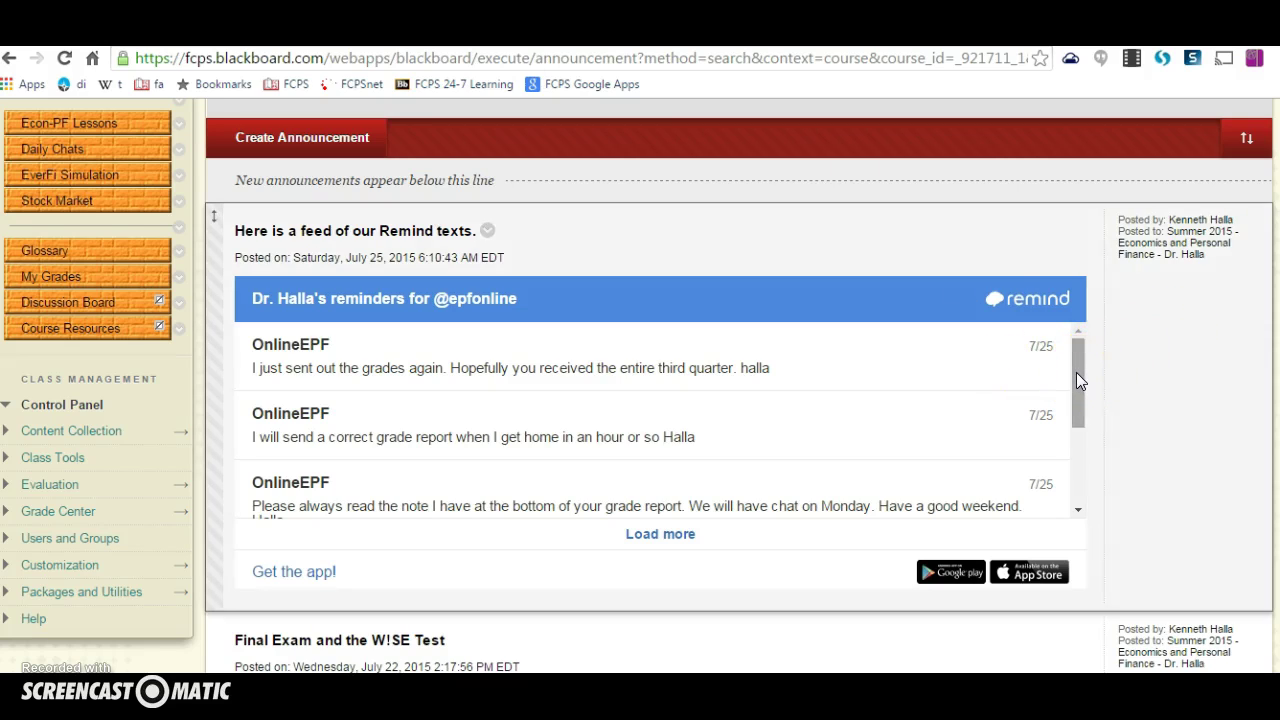
drag(1076, 372, 1071, 437)
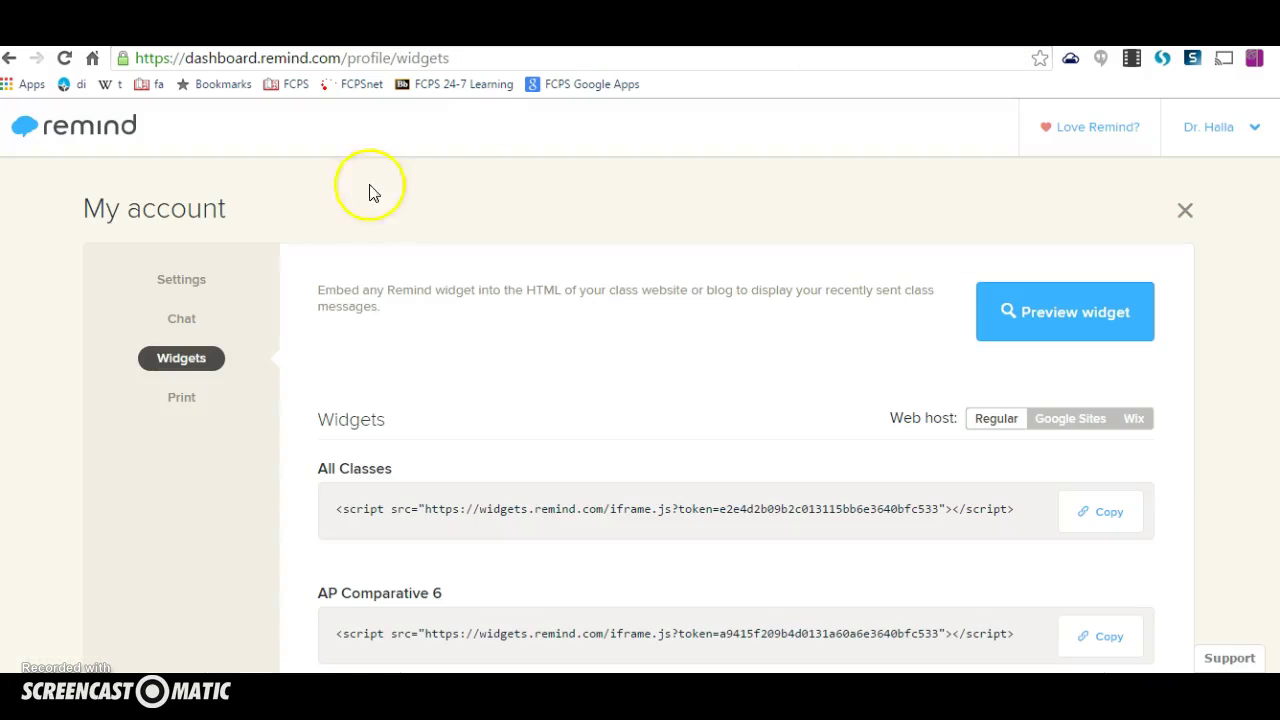
click(1184, 214)
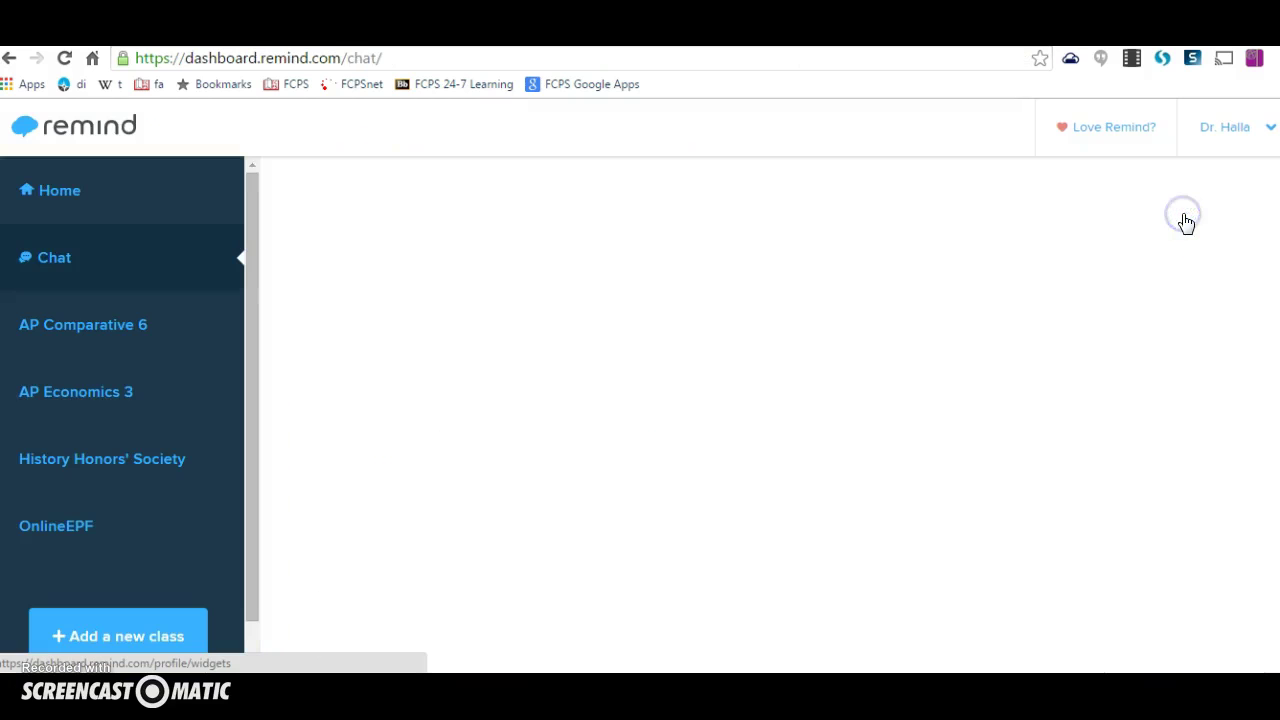
Review the in-class instructions for students and parents to join AP Comparative 6, and close them
click(180, 338)
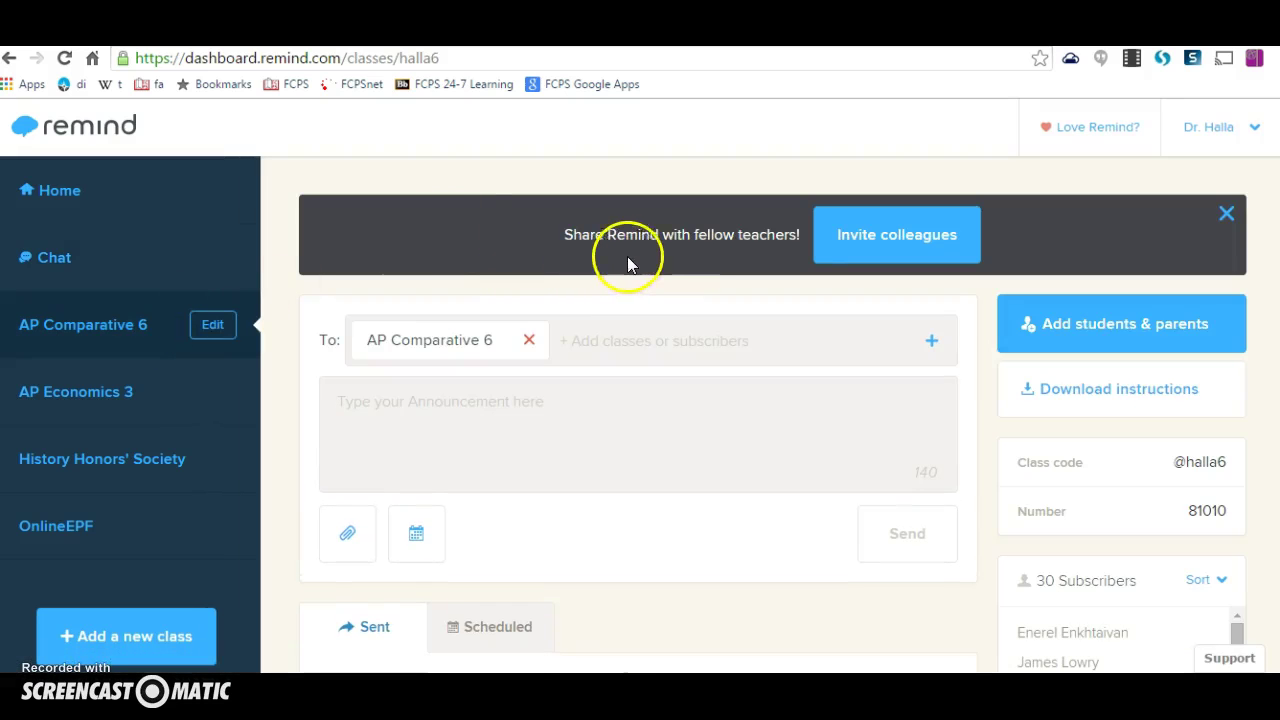
click(1137, 335)
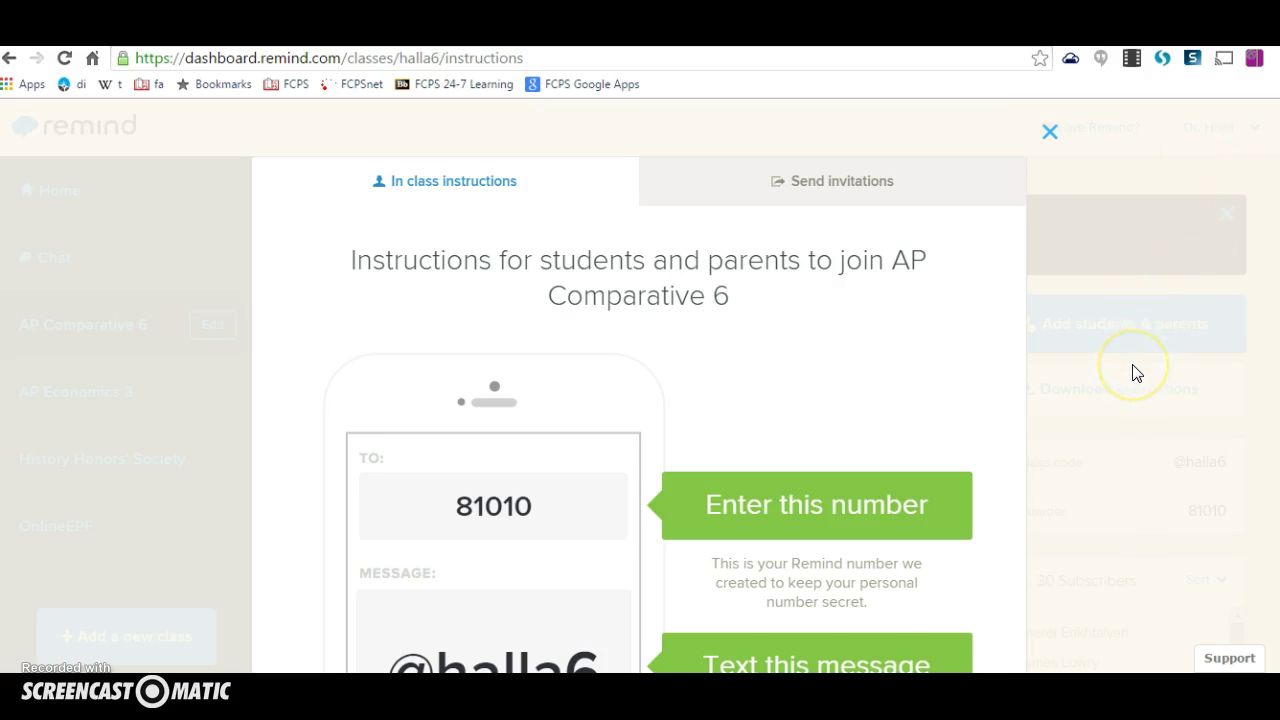
scroll(1137, 373, down, 2)
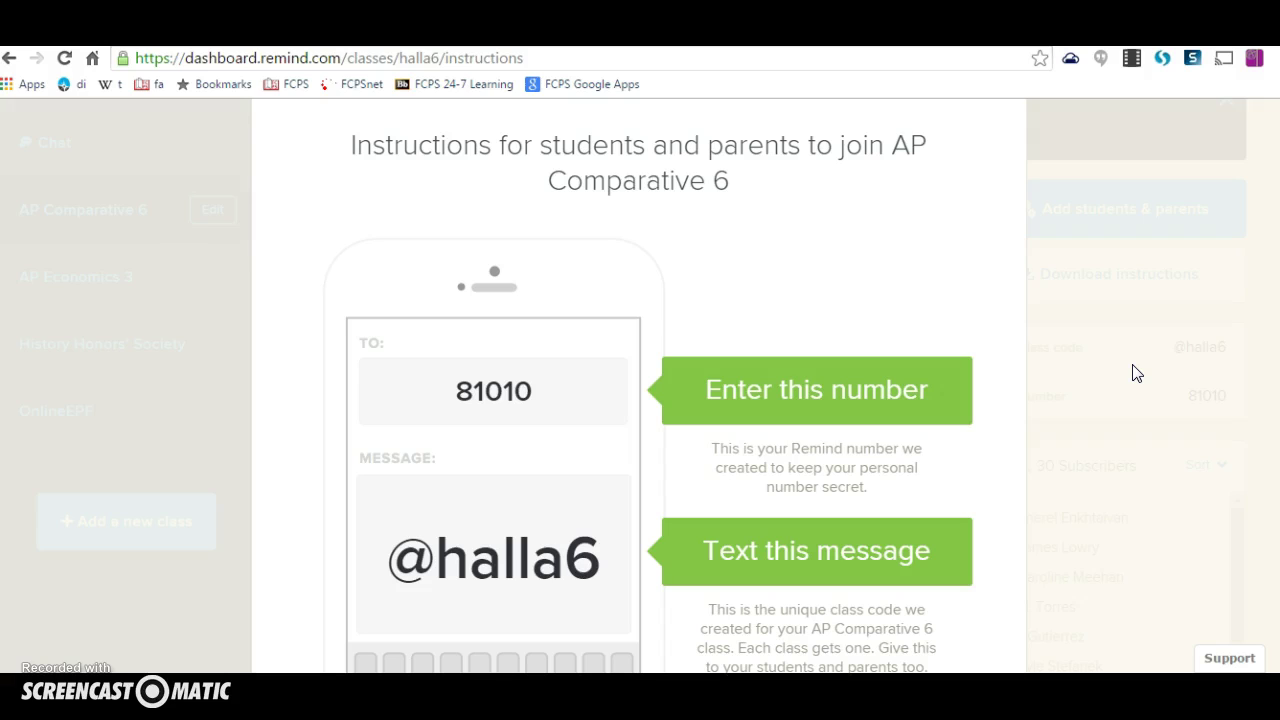
scroll(1137, 373, down, 3)
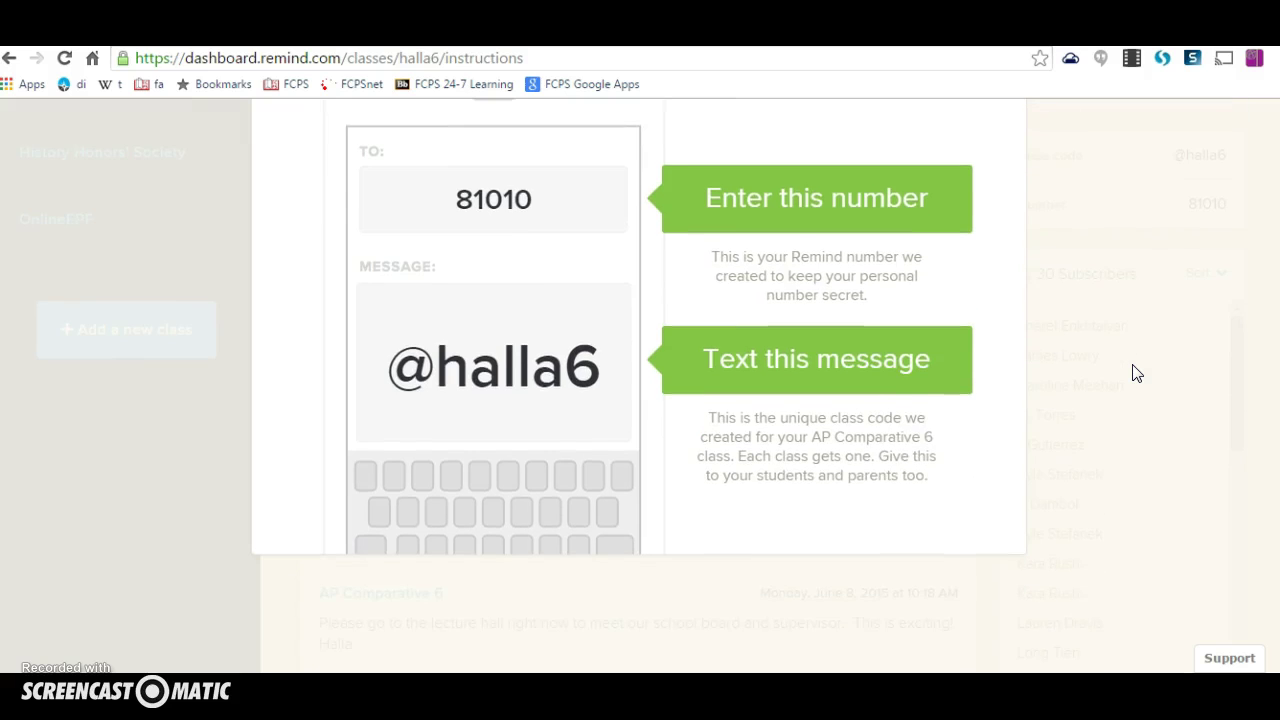
scroll(1137, 373, up, 2)
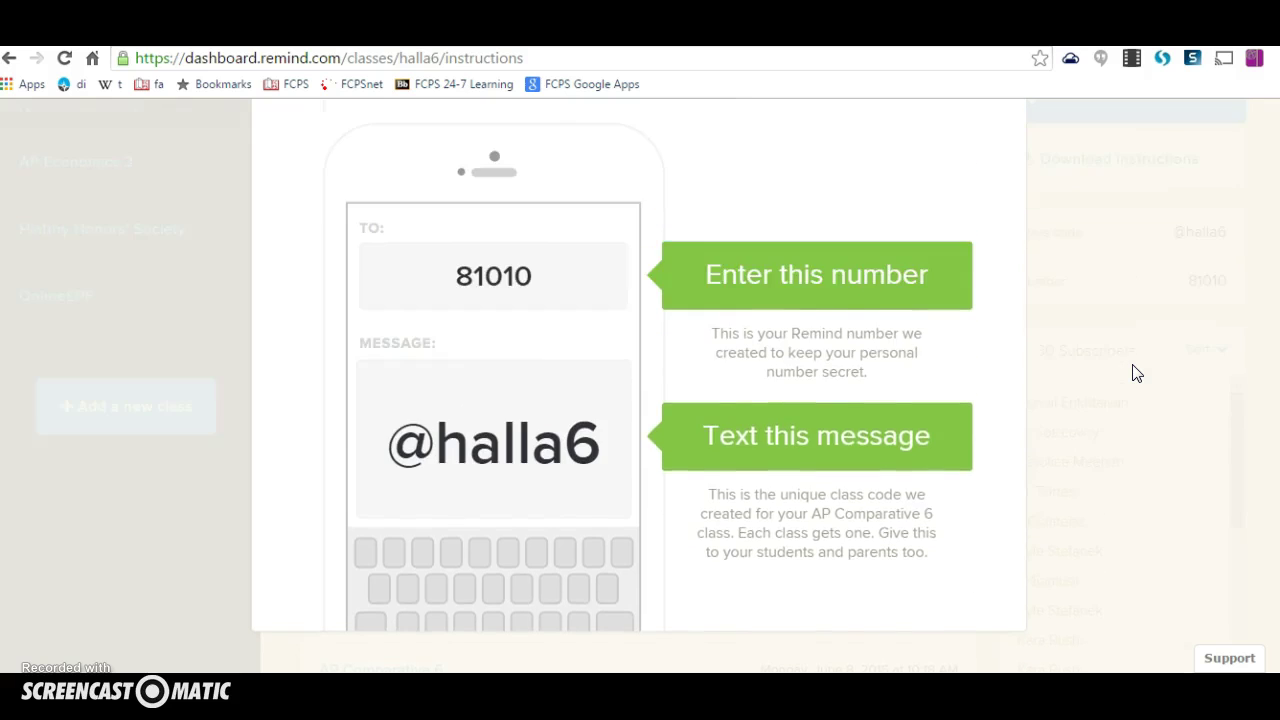
scroll(1137, 373, up, 2)
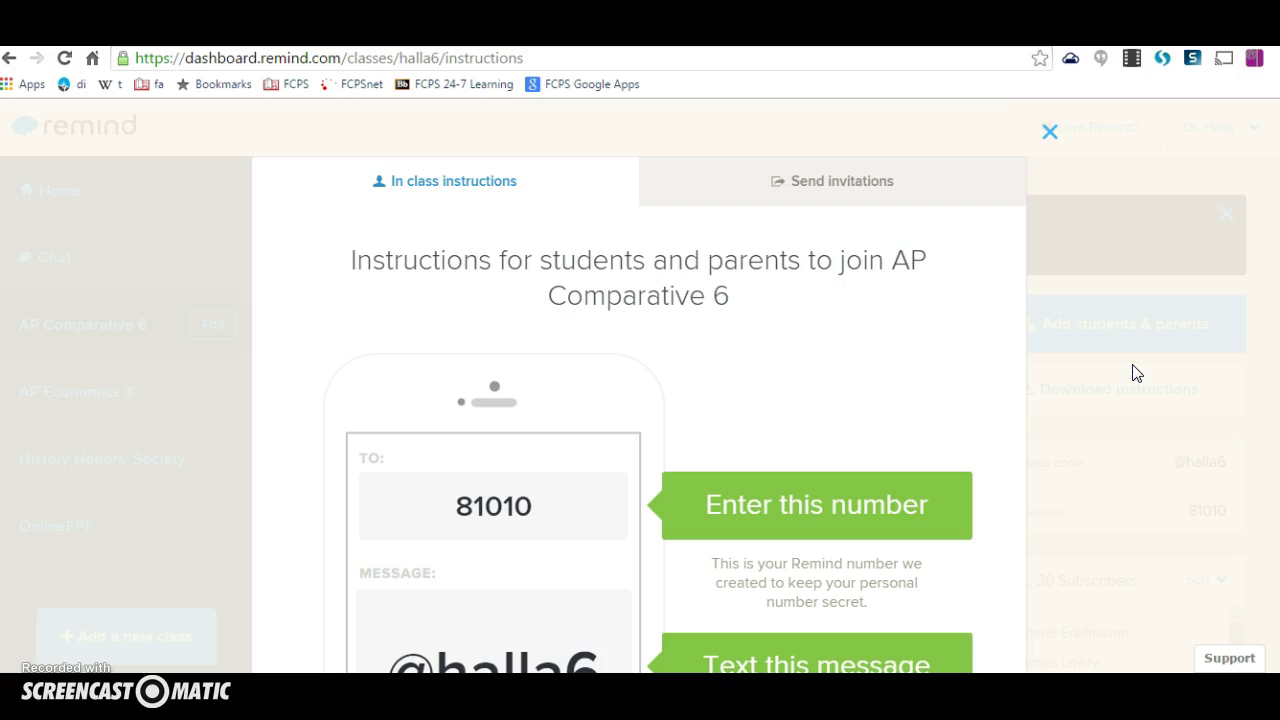
click(1049, 132)
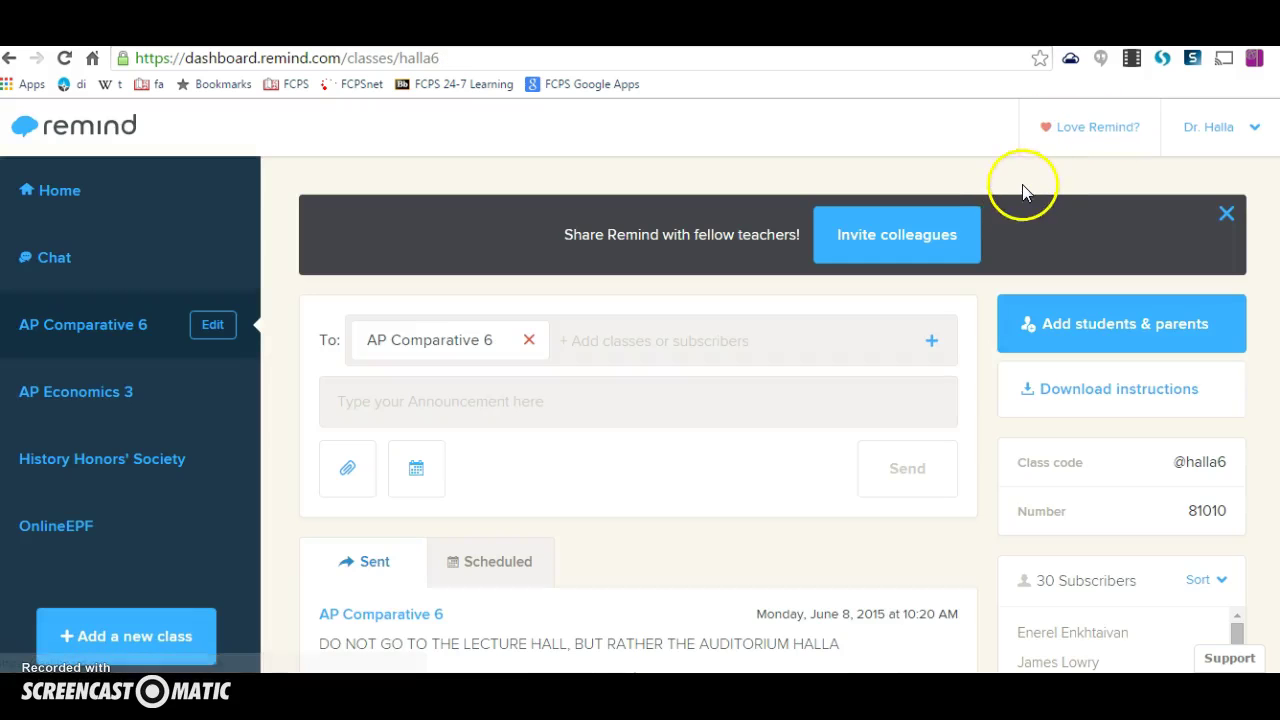